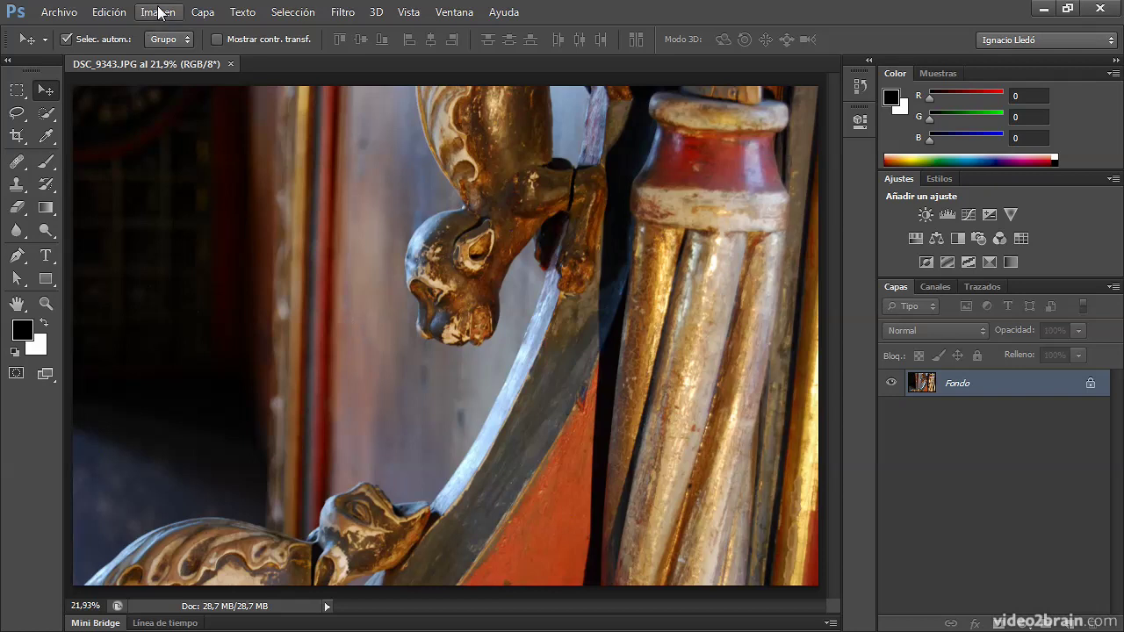
Review the Selector de color choices in the general preferences, keep Adobe, and close the dialog.
{"action": "left_click", "coordinate": [118, 12]}
{"action": "mouse_move", "coordinate": [235, 617]}
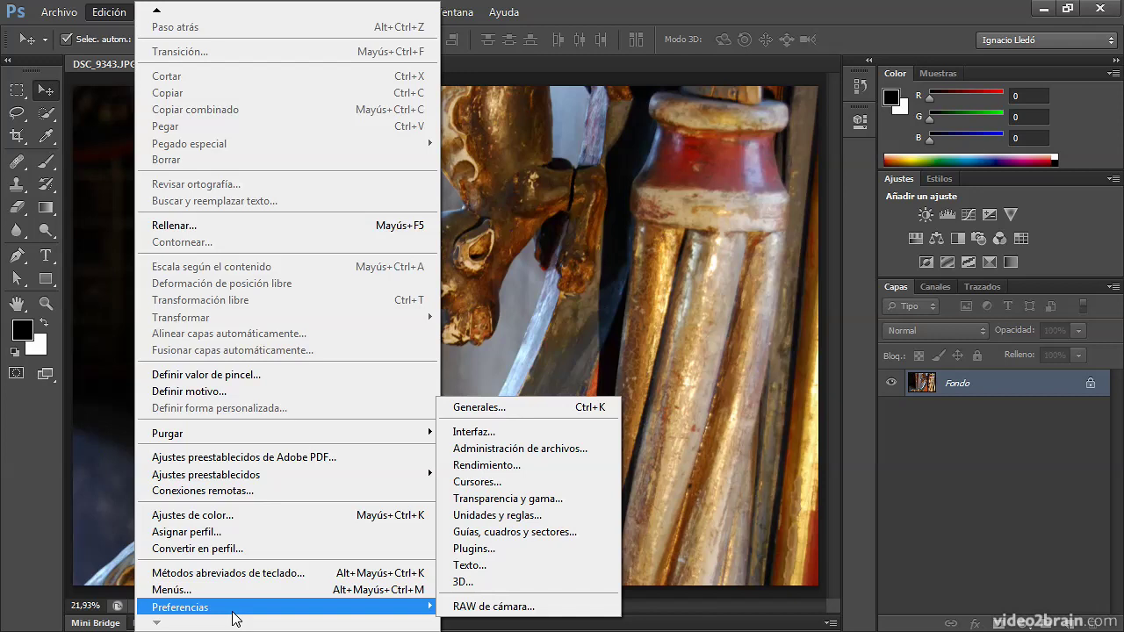
{"action": "left_click", "coordinate": [504, 406]}
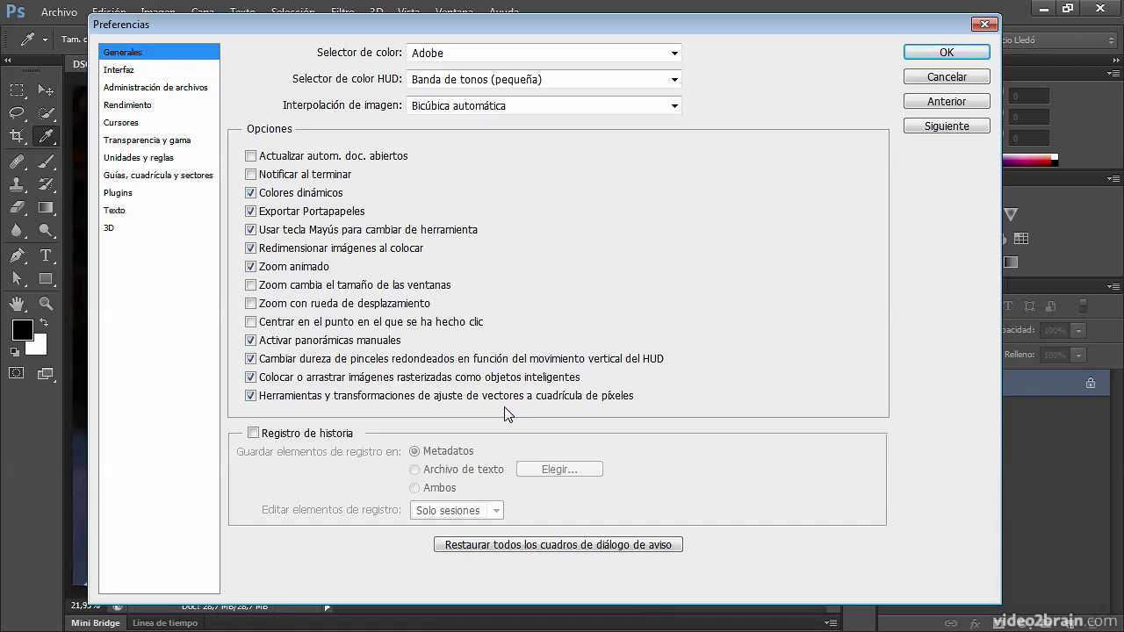
{"action": "left_click", "coordinate": [479, 58]}
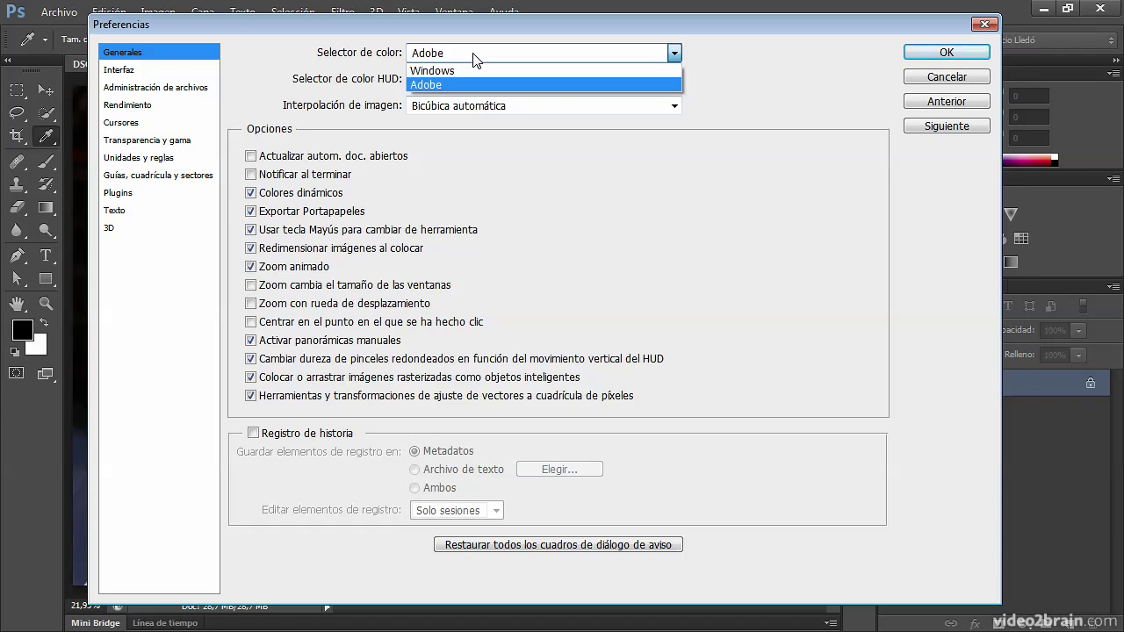
{"action": "left_click", "coordinate": [454, 84]}
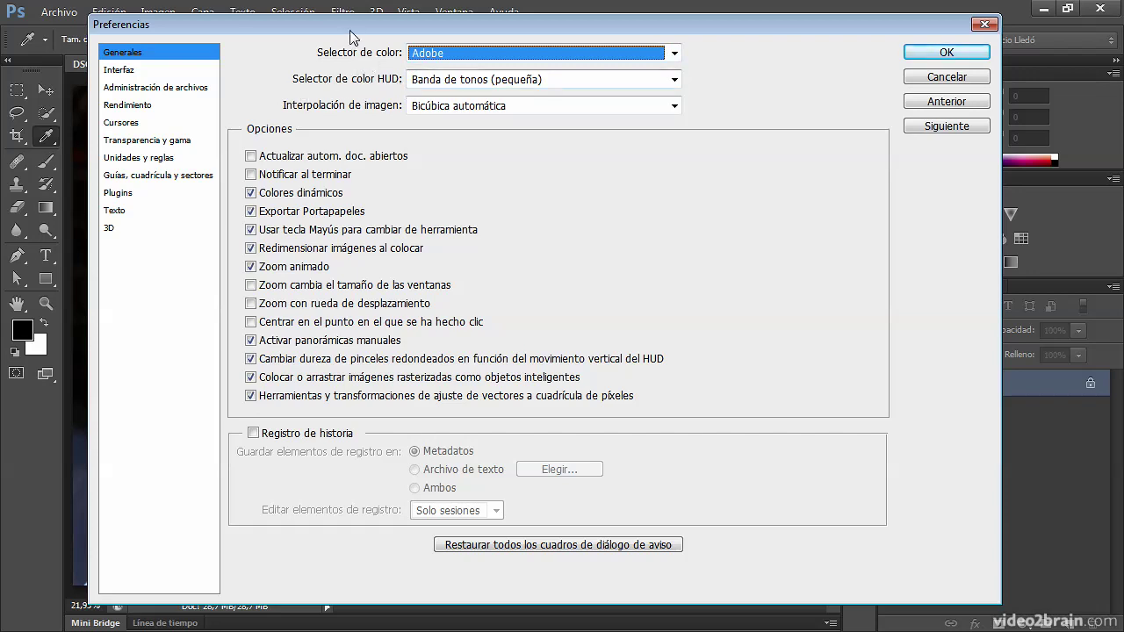
{"action": "left_click_drag", "start_coordinate": [343, 24], "coordinate": [534, 26]}
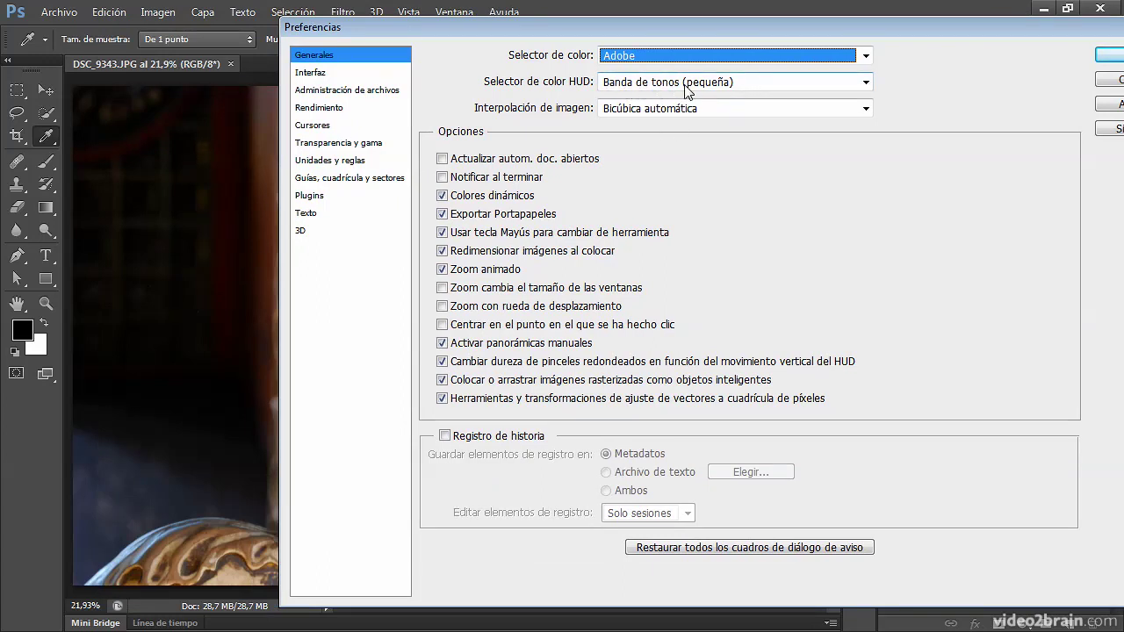
{"action": "left_click_drag", "start_coordinate": [819, 26], "coordinate": [714, 27]}
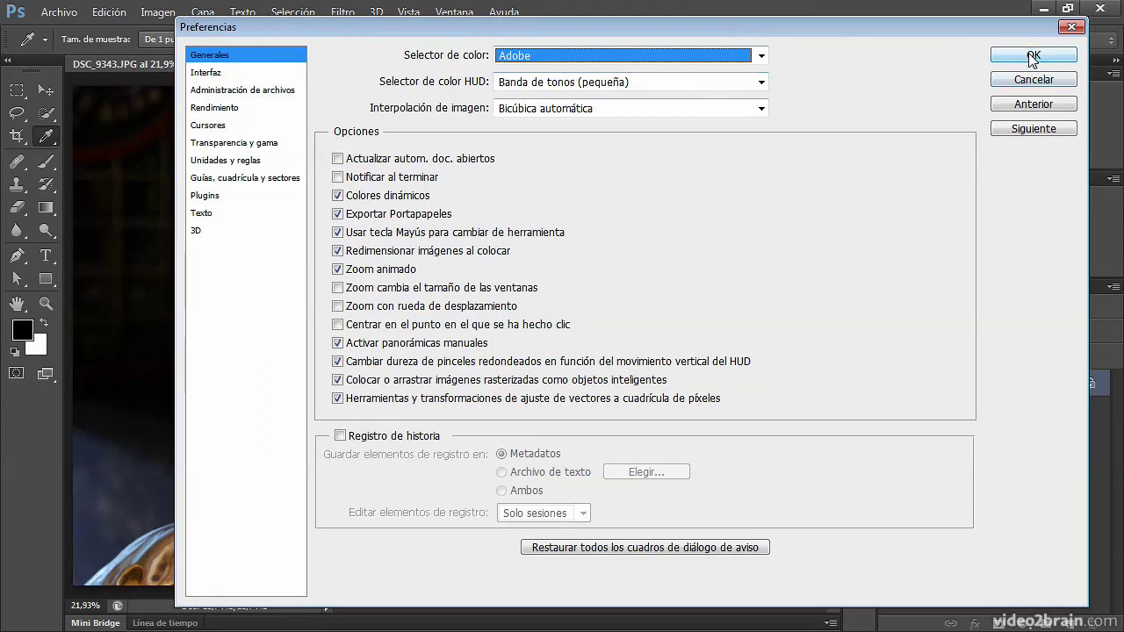
{"action": "left_click", "coordinate": [1071, 27]}
{"action": "key", "text": "v"}
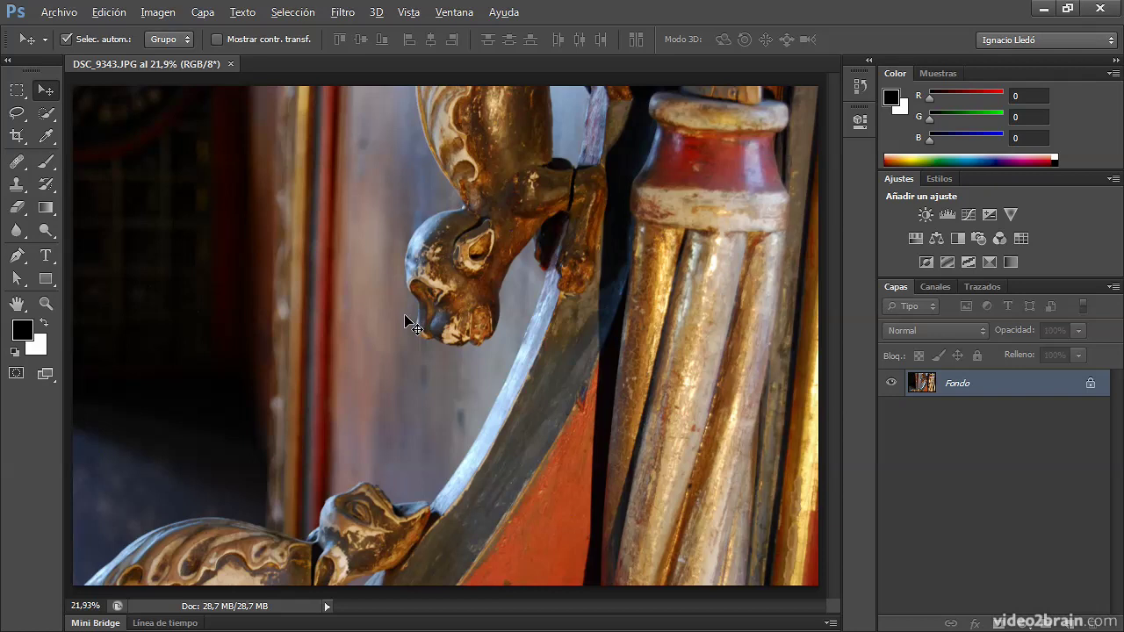
With the Brush's HUD color picker, set the foreground to RGB 38, 45, 117 and the background to RGB 255, 10, 10.
{"action": "left_click", "coordinate": [45, 161]}
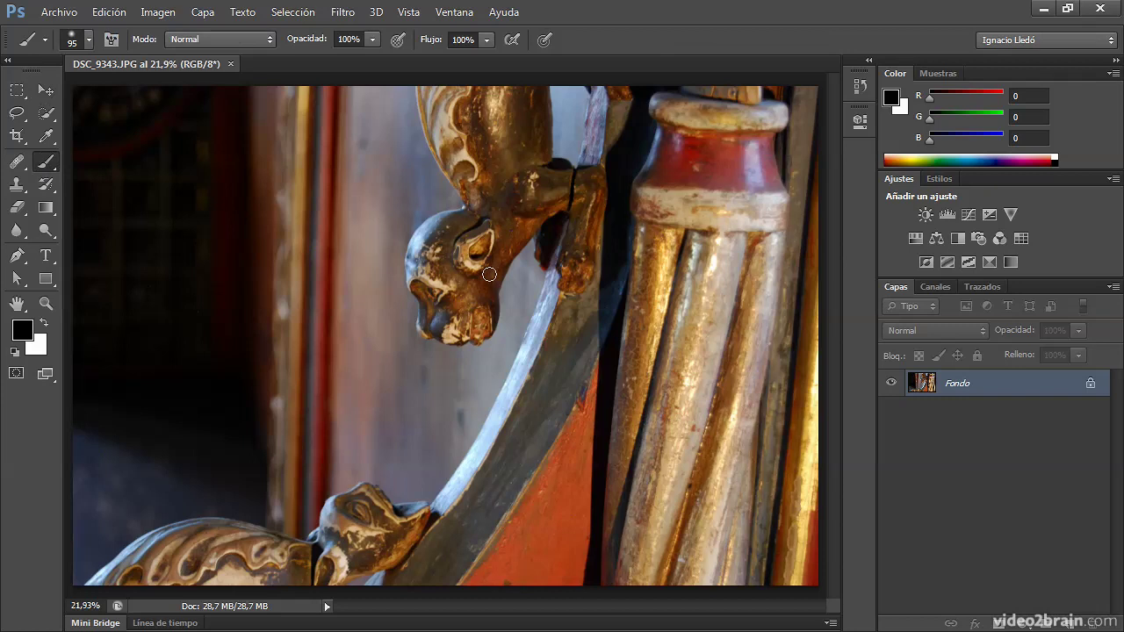
{"action": "right_click", "coordinate": [443, 300], "text": "alt+shift"}
{"action": "left_click_drag", "start_coordinate": [442, 301], "coordinate": [533, 239]}
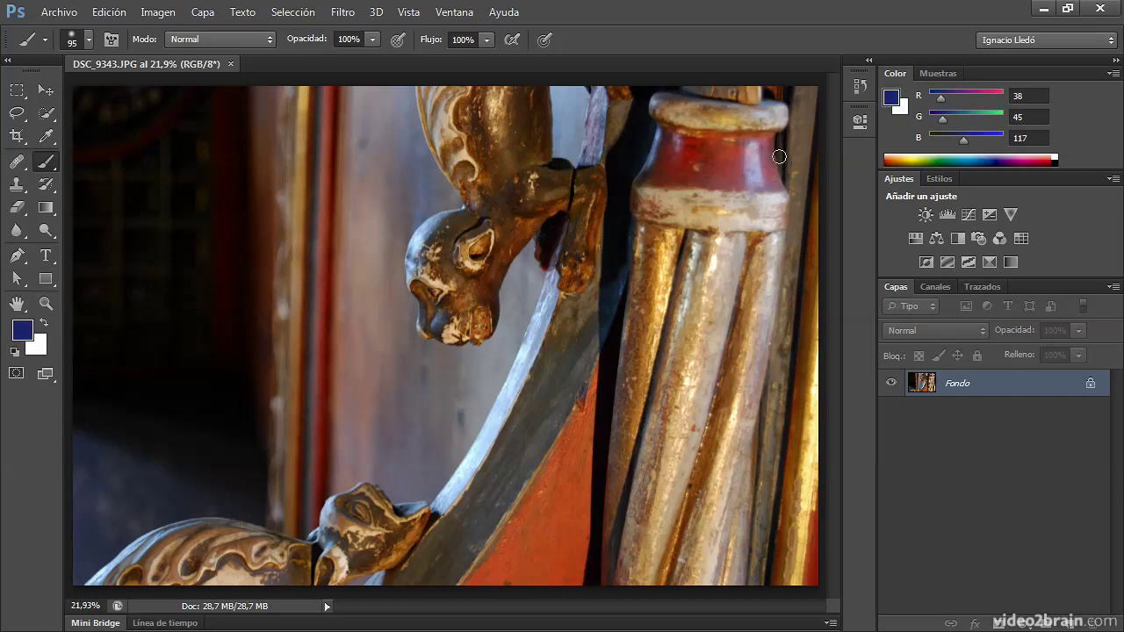
{"action": "left_click", "coordinate": [902, 108]}
{"action": "mouse_move", "coordinate": [533, 296]}
{"action": "left_mouse_down"}
{"action": "mouse_move", "coordinate": [583, 323]}
{"action": "mouse_move", "coordinate": [651, 335]}
{"action": "mouse_move", "coordinate": [650, 297]}
{"action": "mouse_move", "coordinate": [583, 301]}
{"action": "mouse_move", "coordinate": [594, 301]}
{"action": "left_mouse_up"}
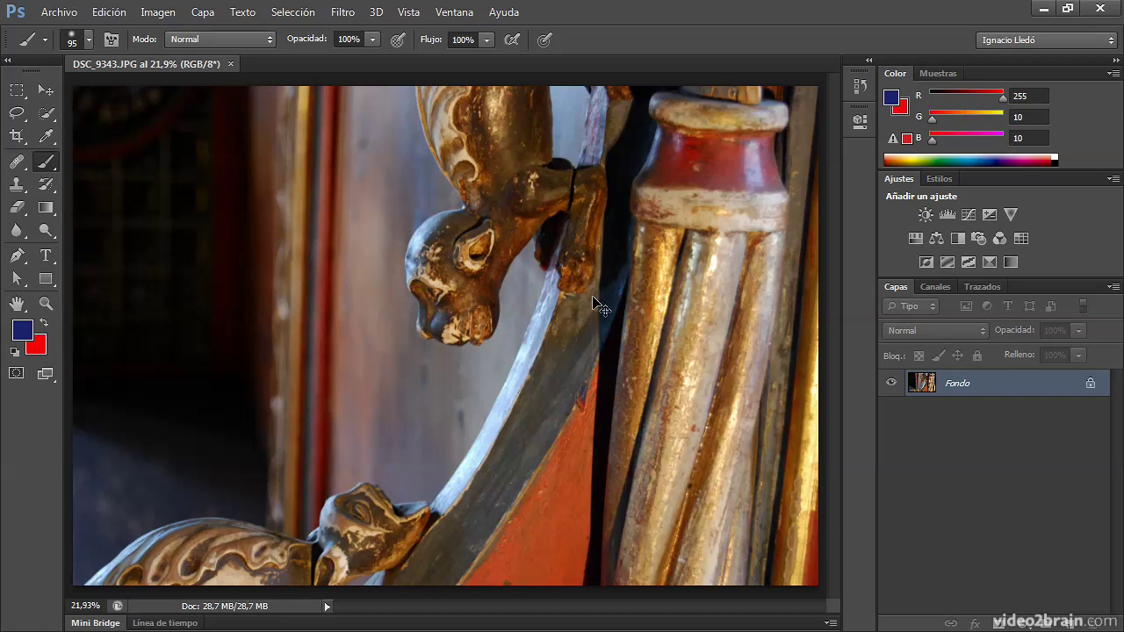
Set the HUD color picker preference to Rueda de tonos (media).
{"action": "key", "text": "ctrl+k"}
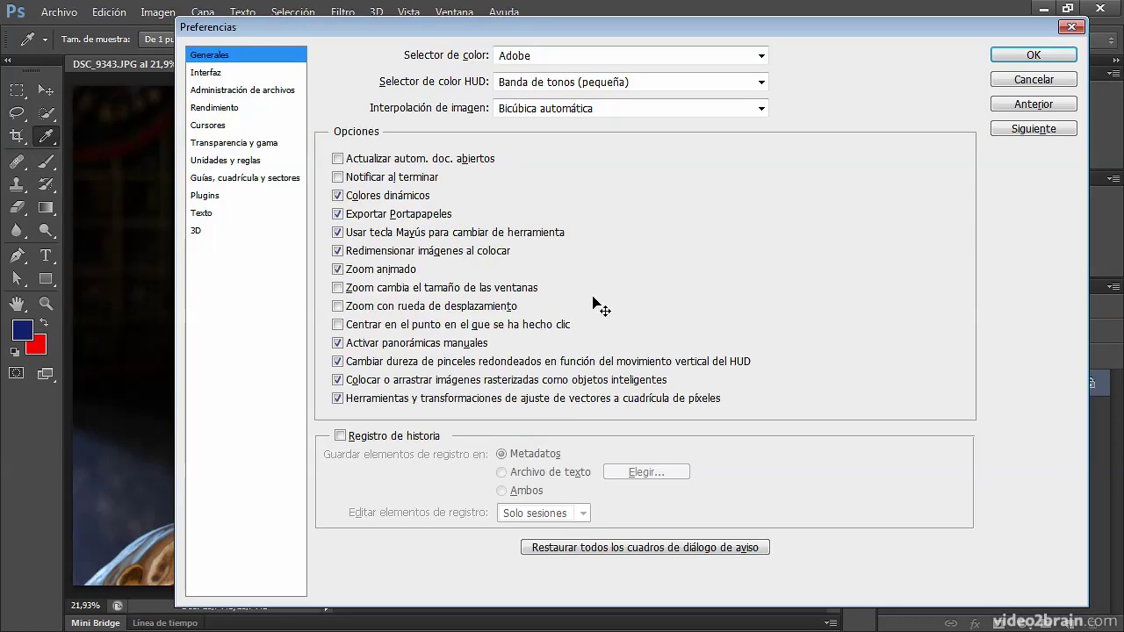
{"action": "left_click", "coordinate": [619, 86]}
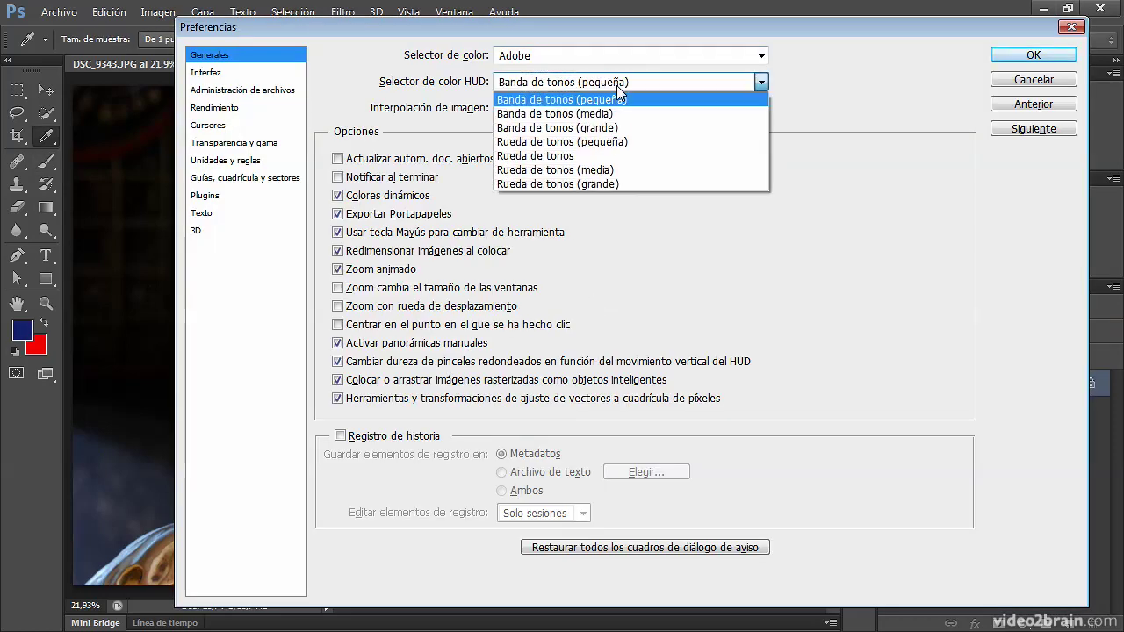
{"action": "left_click", "coordinate": [622, 169]}
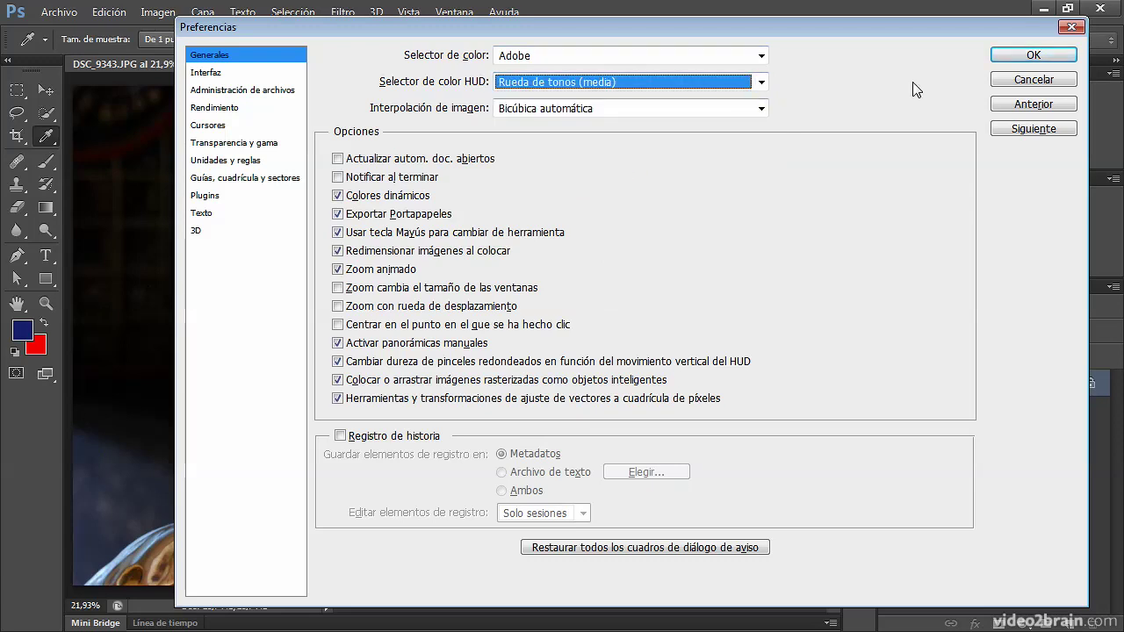
{"action": "left_click", "coordinate": [1033, 55]}
Choose a dark red background color, RGB 159, 20, 45, with the Brush's HUD hue wheel.
{"action": "key", "text": "b"}
{"action": "right_click", "coordinate": [507, 288], "text": "alt+shift"}
{"action": "mouse_move", "coordinate": [507, 288]}
{"action": "left_mouse_down"}
{"action": "mouse_move", "coordinate": [422, 346]}
{"action": "mouse_move", "coordinate": [432, 378]}
{"action": "mouse_move", "coordinate": [579, 381]}
{"action": "mouse_move", "coordinate": [602, 318]}
{"action": "mouse_move", "coordinate": [599, 339]}
{"action": "mouse_move", "coordinate": [437, 188]}
{"action": "mouse_move", "coordinate": [371, 309]}
{"action": "mouse_move", "coordinate": [374, 353]}
{"action": "mouse_move", "coordinate": [403, 343]}
{"action": "mouse_move", "coordinate": [489, 356]}
{"action": "left_mouse_up"}
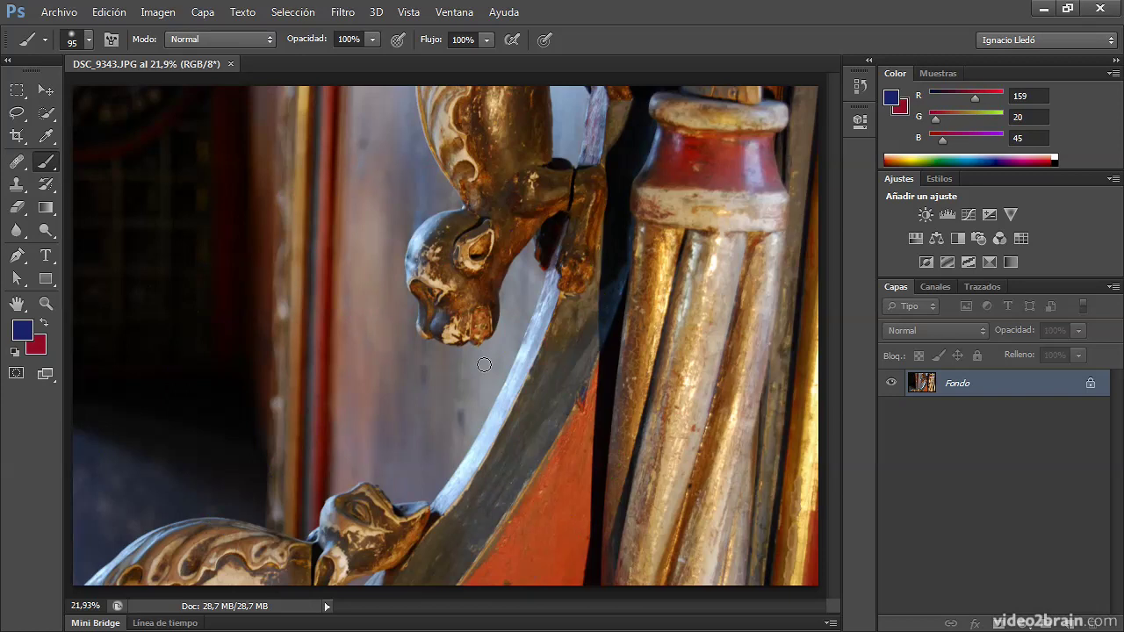
Set the HUD color picker preference to Banda de tonos (pequeña) and keep image interpolation at Bicúbica automática.
{"action": "key", "text": "ctrl+k"}
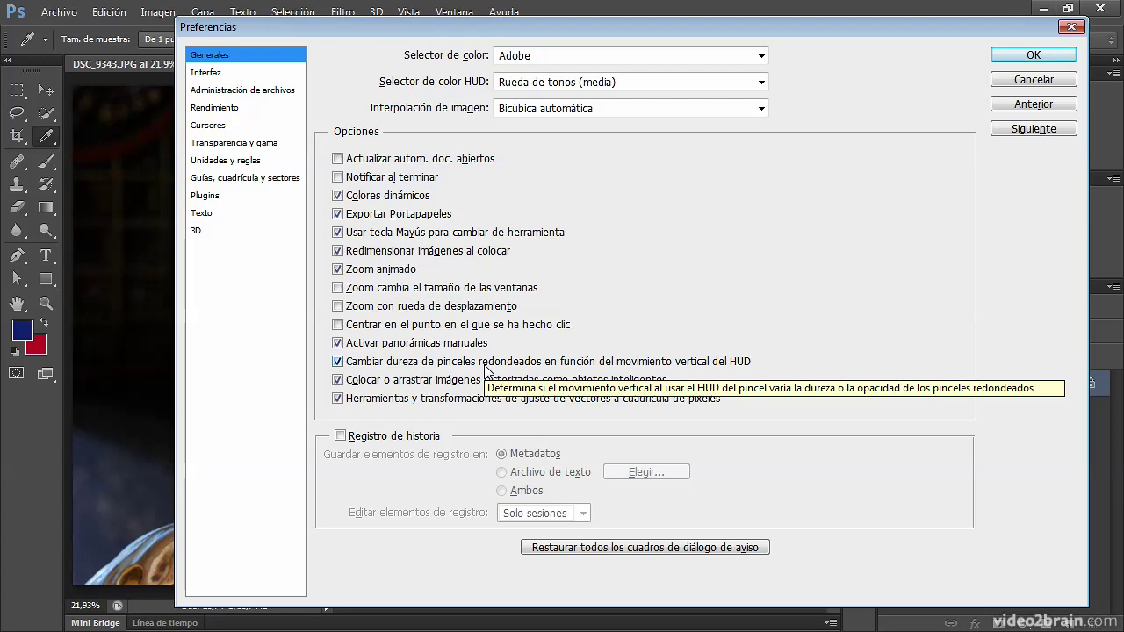
{"action": "left_click", "coordinate": [705, 88]}
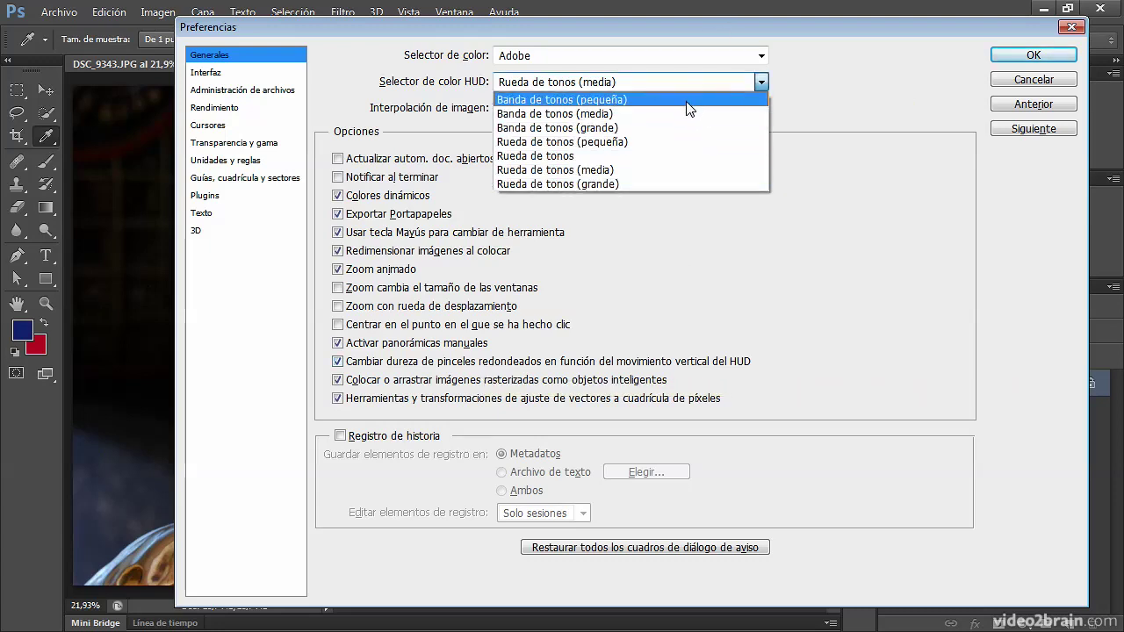
{"action": "left_click", "coordinate": [688, 101]}
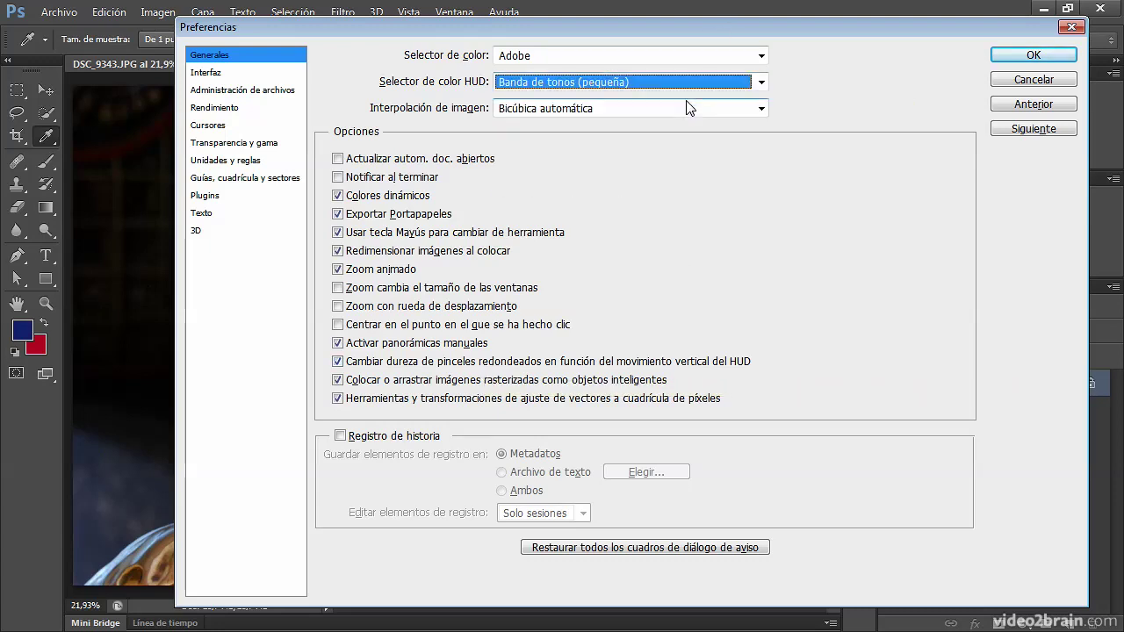
{"action": "left_click", "coordinate": [618, 109]}
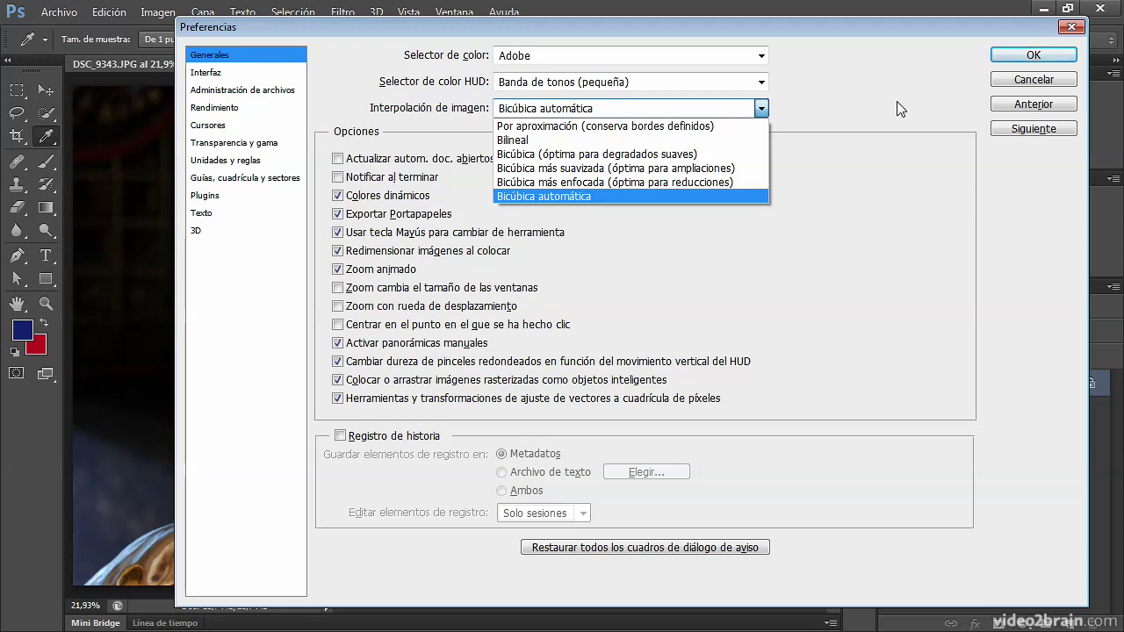
{"action": "left_click", "coordinate": [872, 112]}
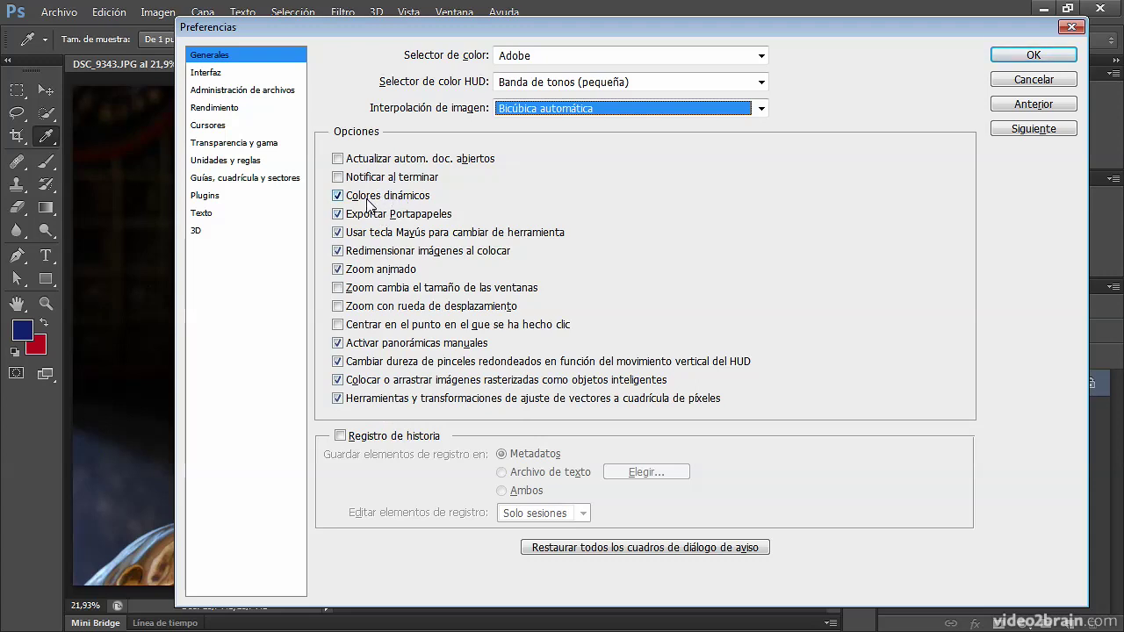
{"action": "left_click_drag", "start_coordinate": [616, 29], "coordinate": [550, 192]}
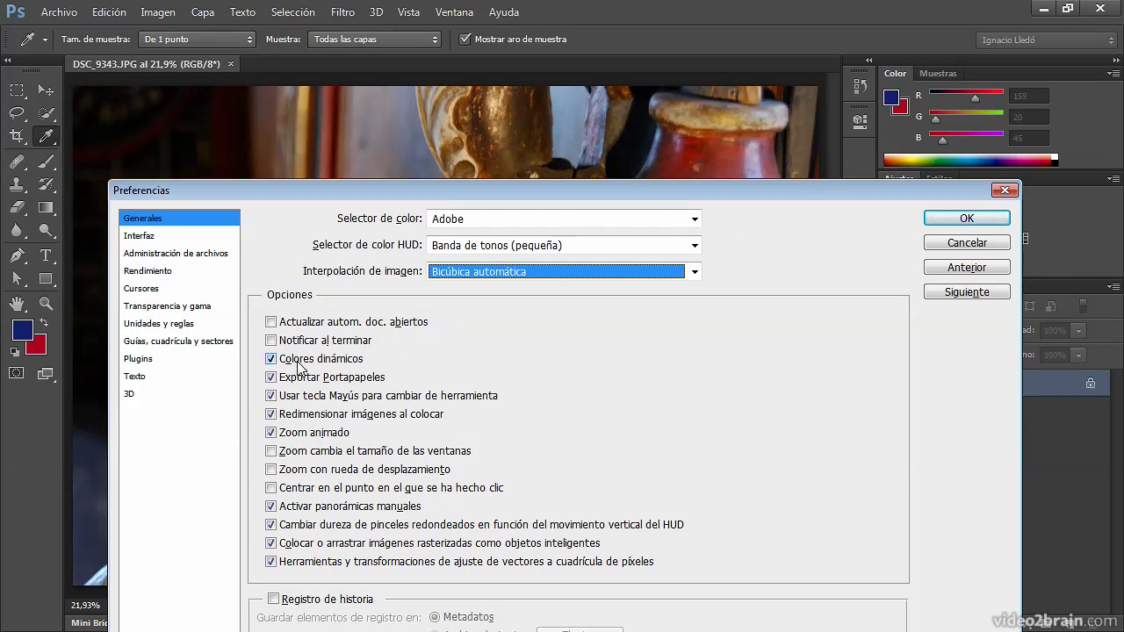
{"action": "left_click", "coordinate": [957, 219]}
Raise the background color's red and green values to 219 each.
{"action": "mouse_move", "coordinate": [975, 96]}
{"action": "left_mouse_down"}
{"action": "mouse_move", "coordinate": [945, 99]}
{"action": "mouse_move", "coordinate": [993, 98]}
{"action": "left_mouse_up"}
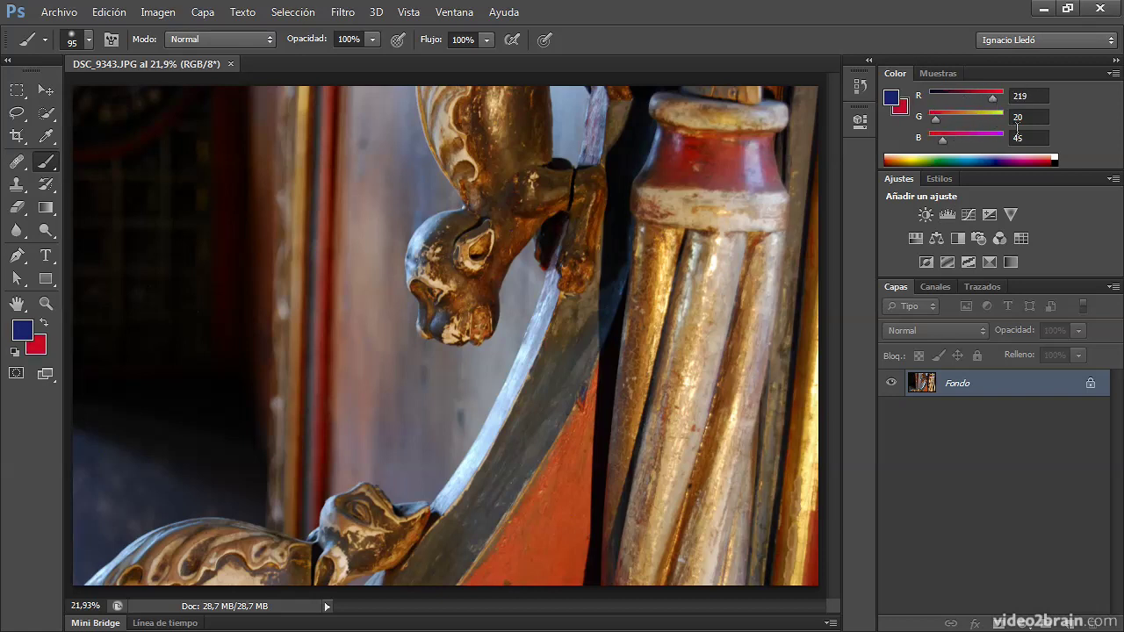
{"action": "left_click_drag", "start_coordinate": [936, 120], "coordinate": [993, 119]}
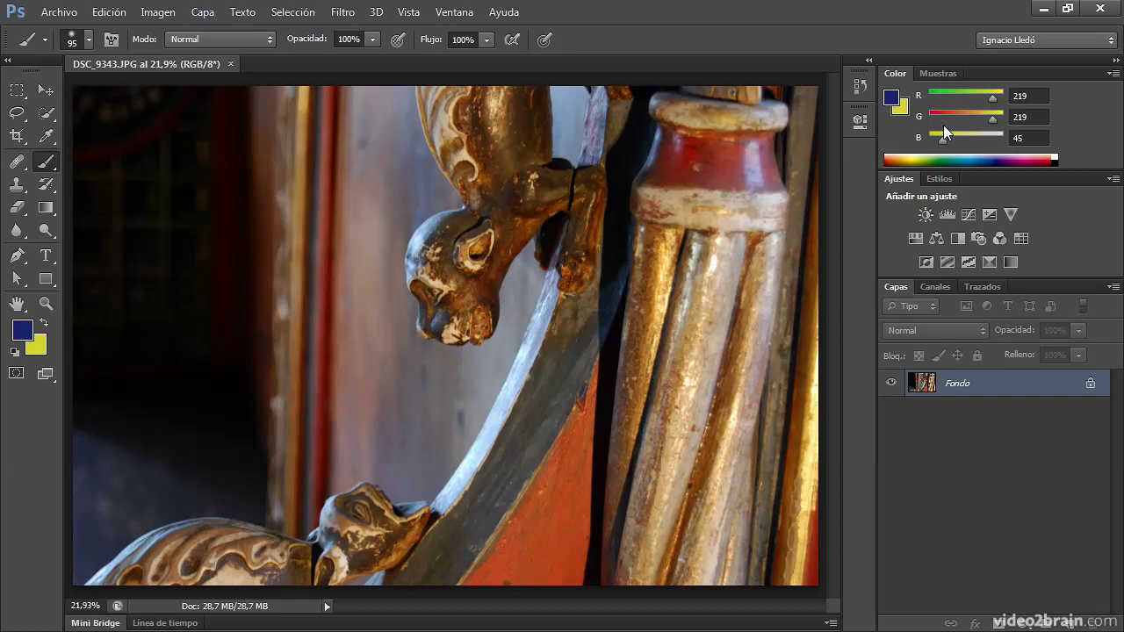
Turn off the Colores dinámicos option in the general preferences.
{"action": "key", "text": "i"}
{"action": "key", "text": "ctrl+k"}
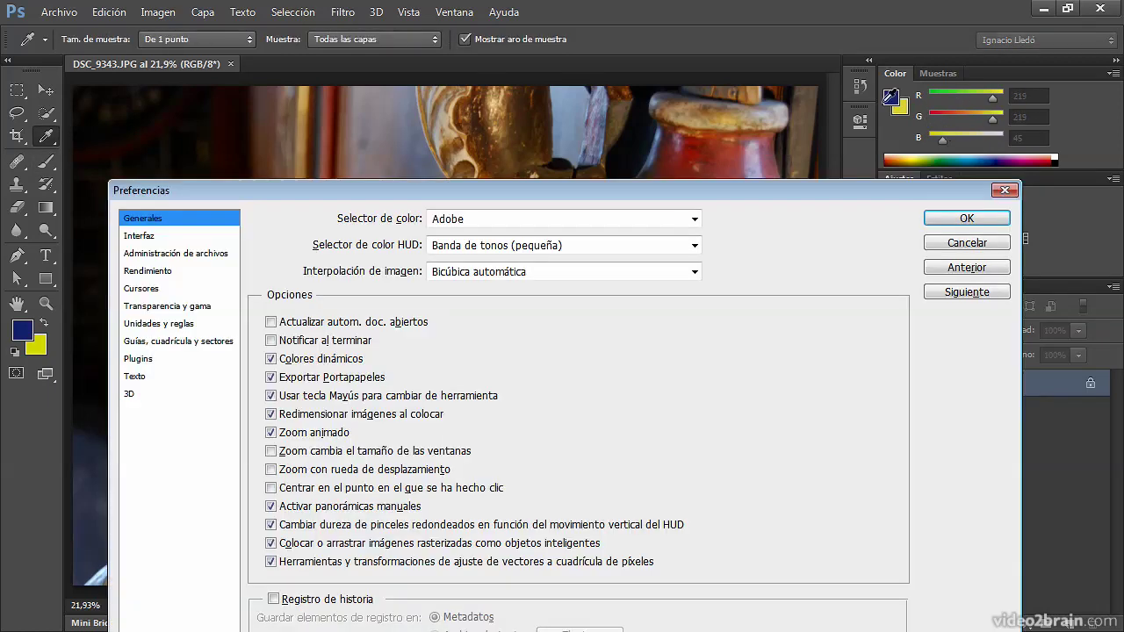
{"action": "left_click_drag", "start_coordinate": [730, 182], "coordinate": [728, 81]}
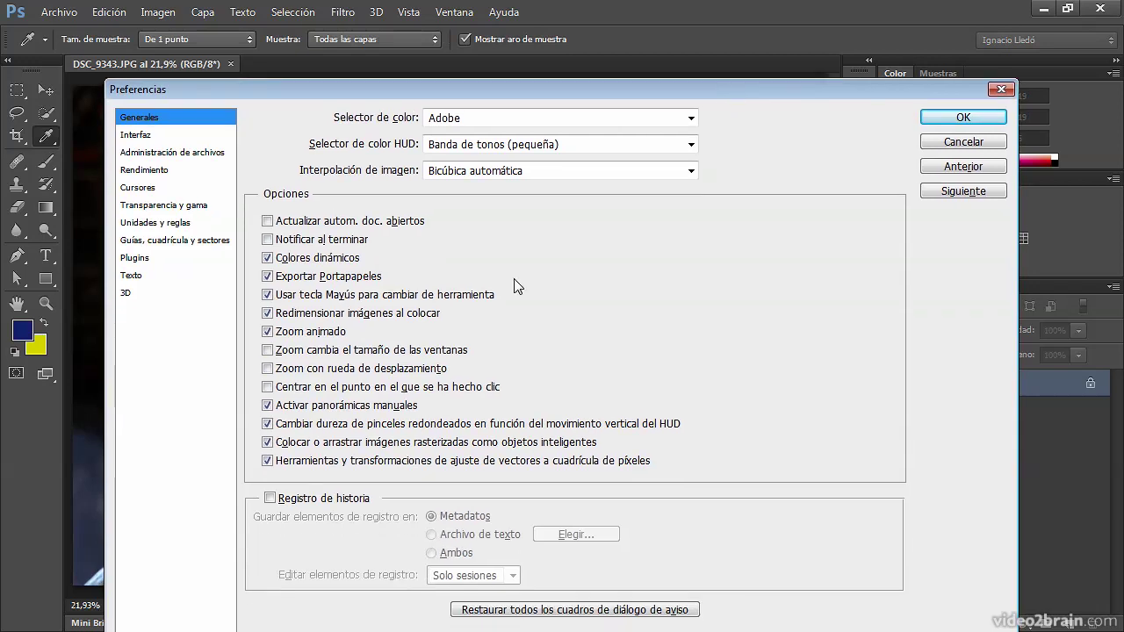
{"action": "left_click", "coordinate": [268, 259]}
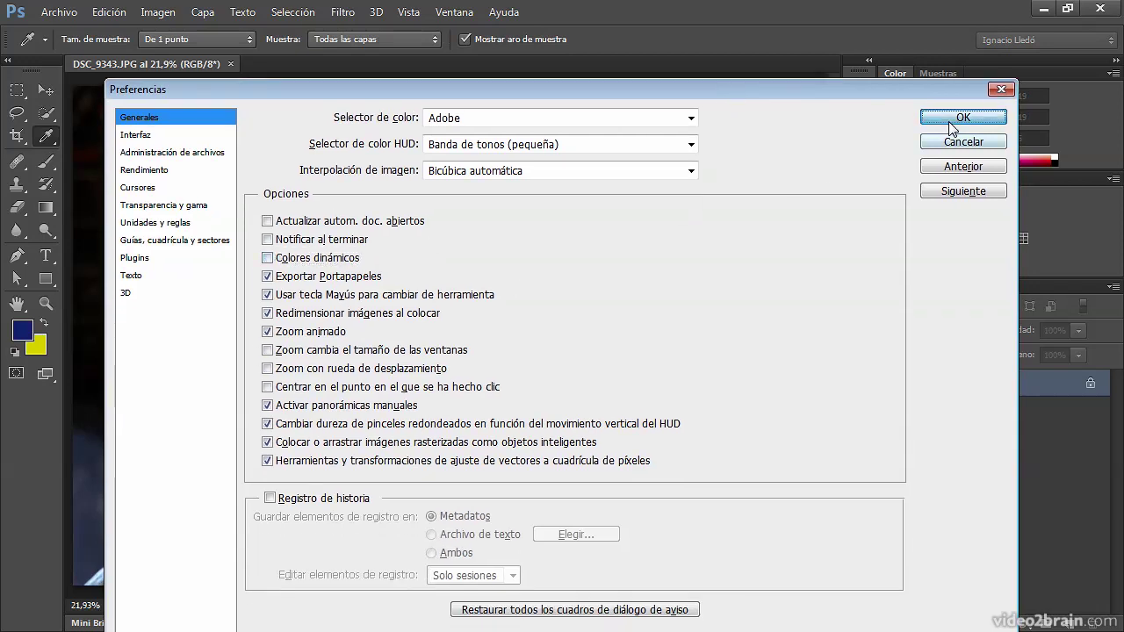
{"action": "left_click", "coordinate": [962, 116]}
Change the background color to RGB 27, 82, 185 and turn Colores dinámicos back on in the general preferences.
{"action": "left_click_drag", "start_coordinate": [987, 115], "coordinate": [937, 97]}
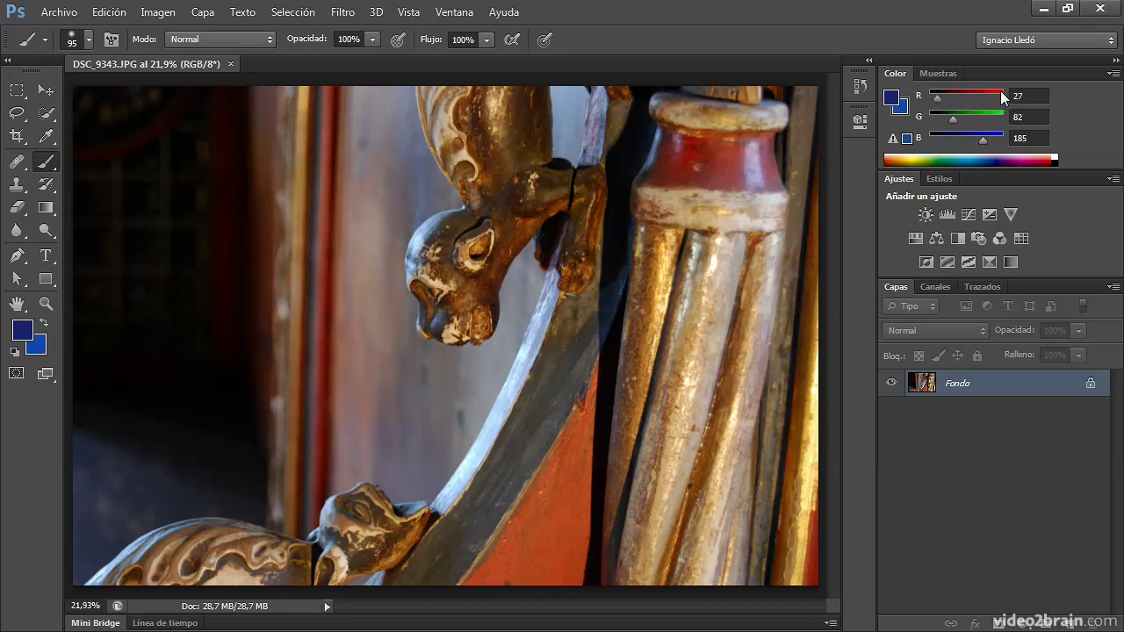
{"action": "key", "text": "i"}
{"action": "key", "text": "ctrl+k"}
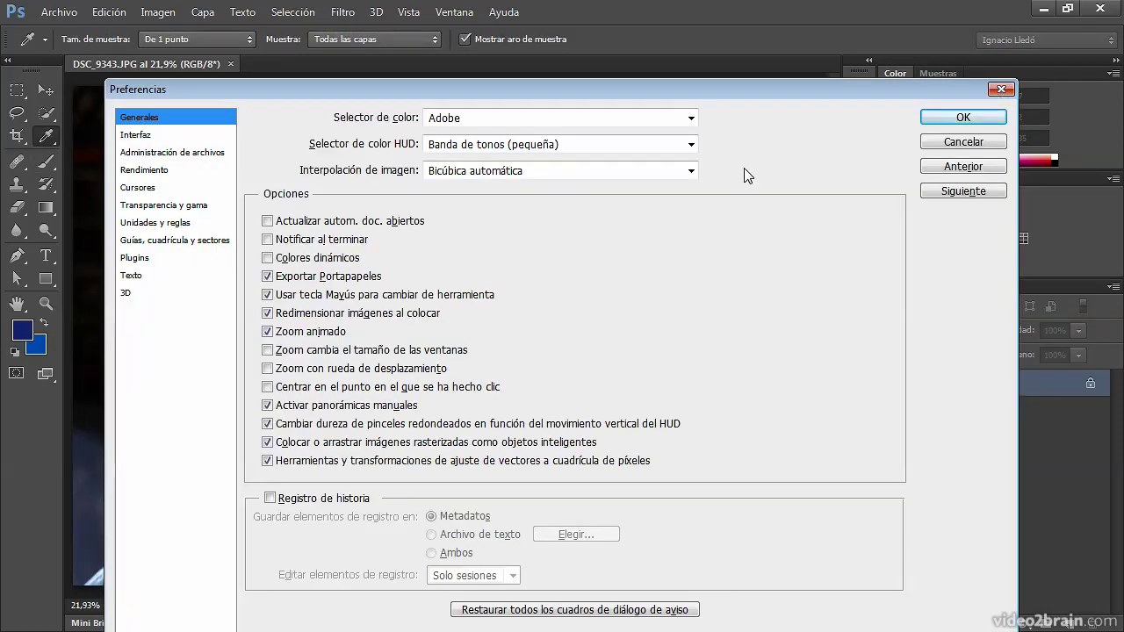
{"action": "left_click_drag", "start_coordinate": [753, 93], "coordinate": [763, 54]}
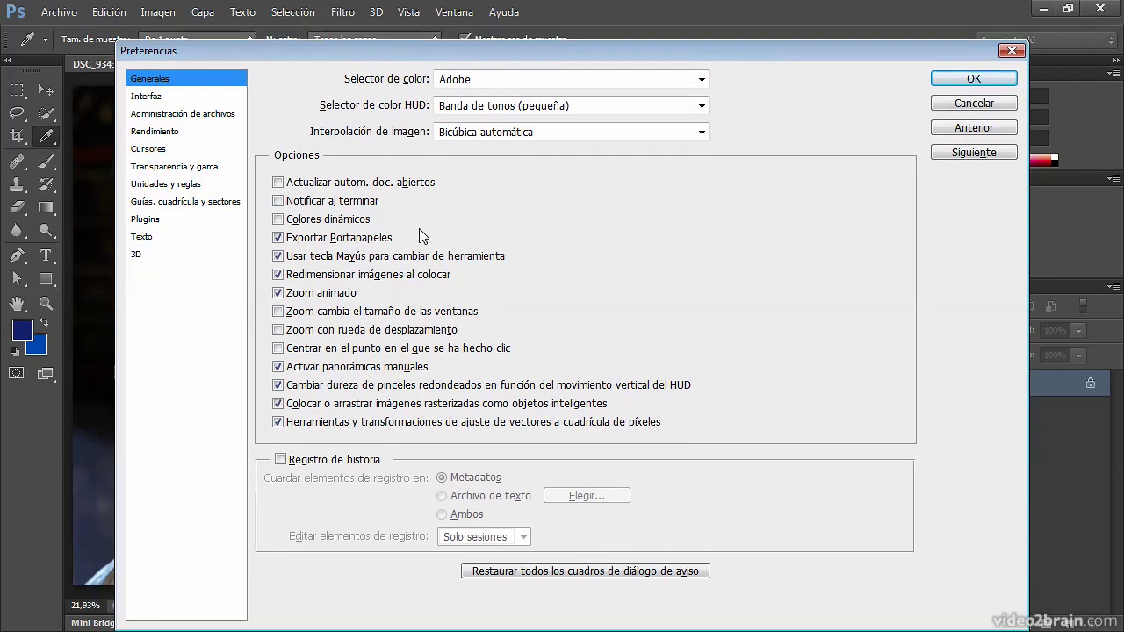
{"action": "left_click", "coordinate": [277, 220]}
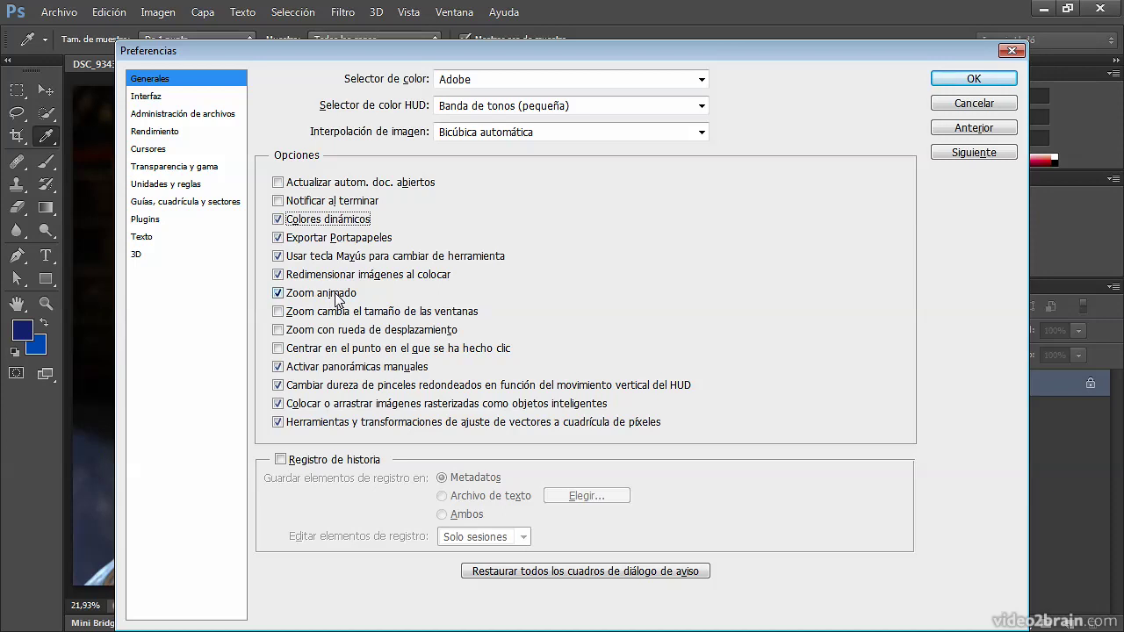
{"action": "left_click", "coordinate": [966, 80]}
Try the animated zoom on the carved animal head with the Zoom tool, magnifying the photo to 27.22%.
{"action": "left_click", "coordinate": [46, 303]}
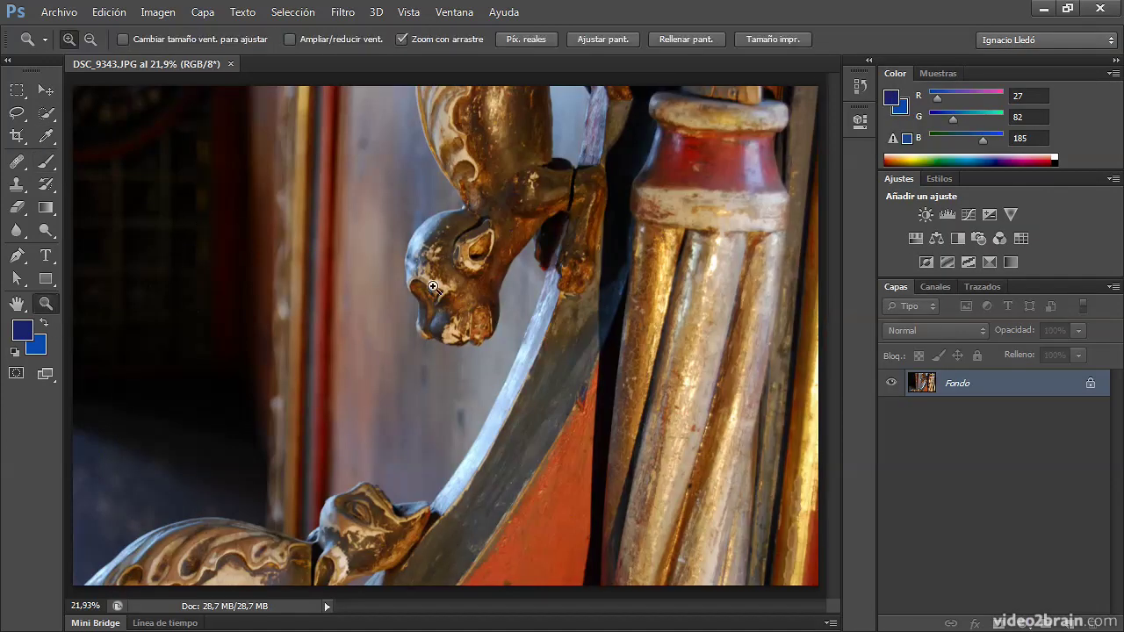
{"action": "left_click_drag", "start_coordinate": [433, 287], "coordinate": [433, 286]}
{"action": "key", "text": "alt"}
Show the Interfaz preferences and move the dialog around to expose parts of the workspace behind it.
{"action": "key", "text": "i"}
{"action": "key", "text": "ctrl+k"}
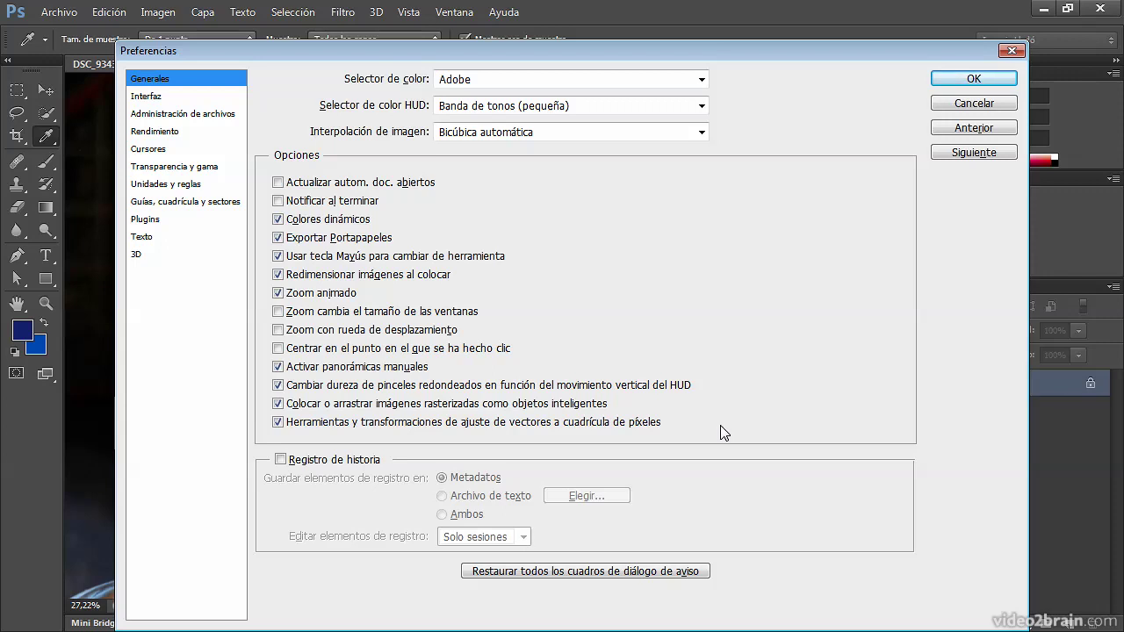
{"action": "left_click", "coordinate": [161, 103]}
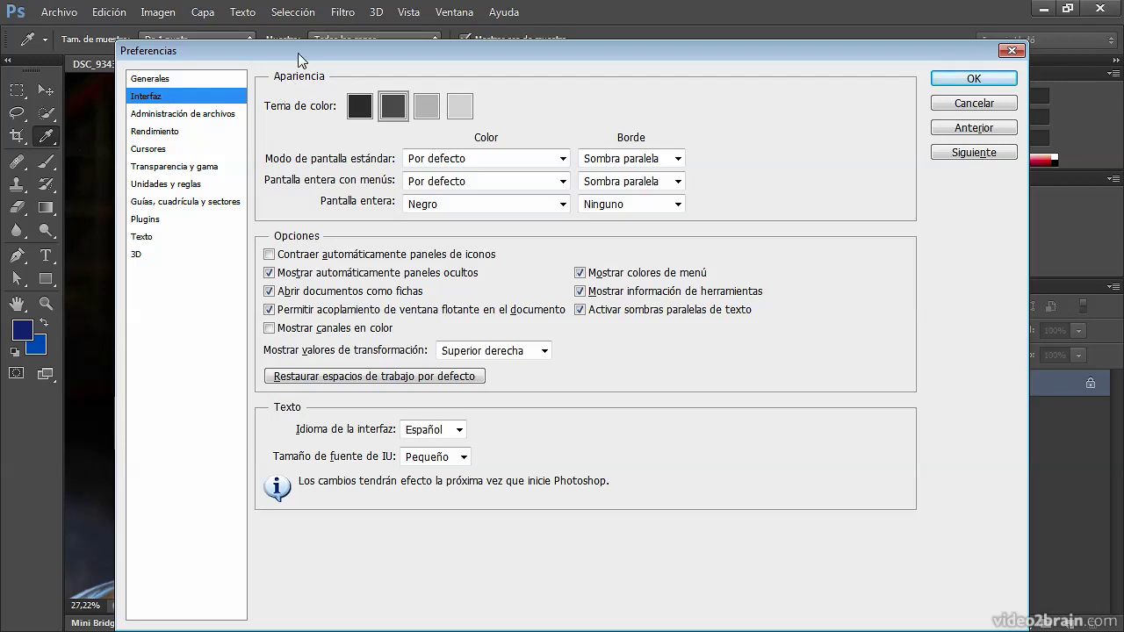
{"action": "left_click_drag", "start_coordinate": [303, 58], "coordinate": [296, 300]}
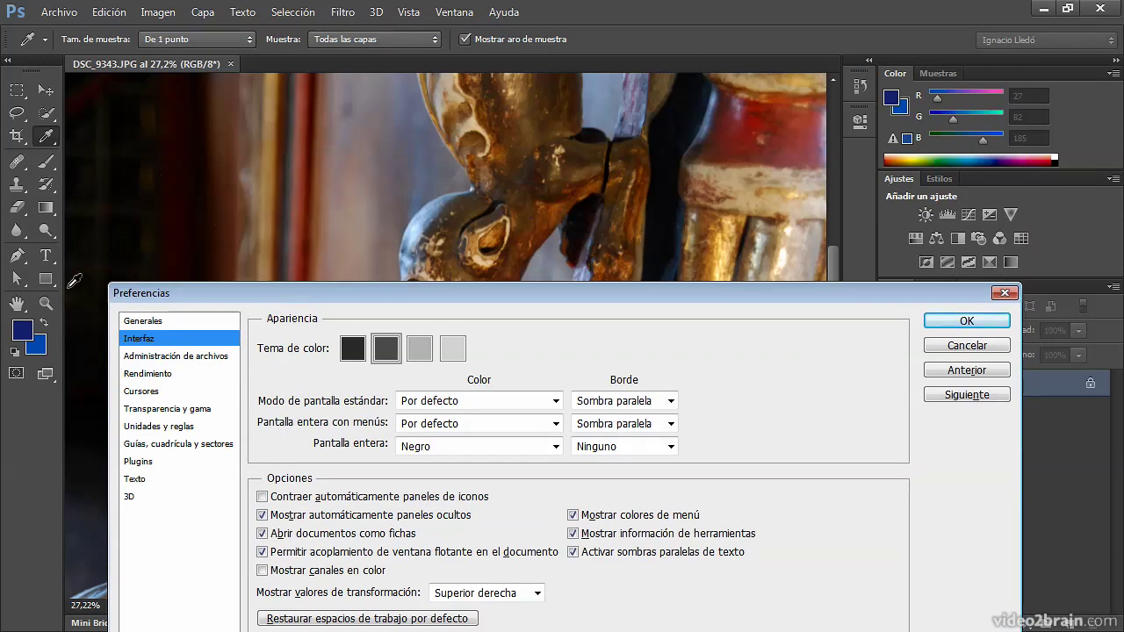
{"action": "left_click_drag", "start_coordinate": [227, 294], "coordinate": [225, 46]}
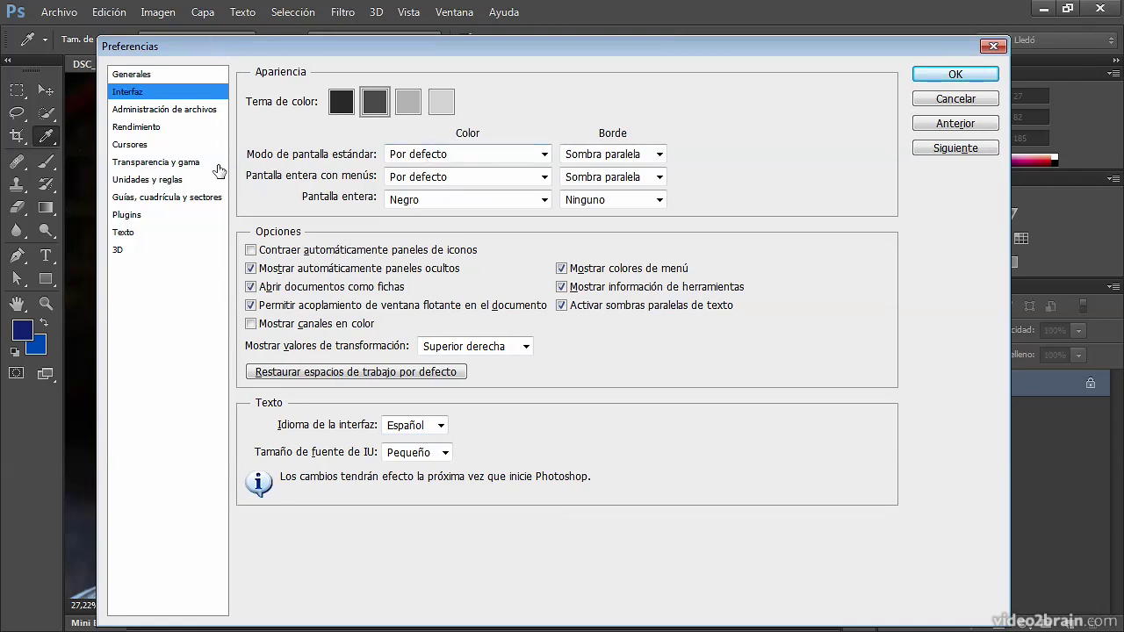
{"action": "left_click_drag", "start_coordinate": [355, 51], "coordinate": [526, 50]}
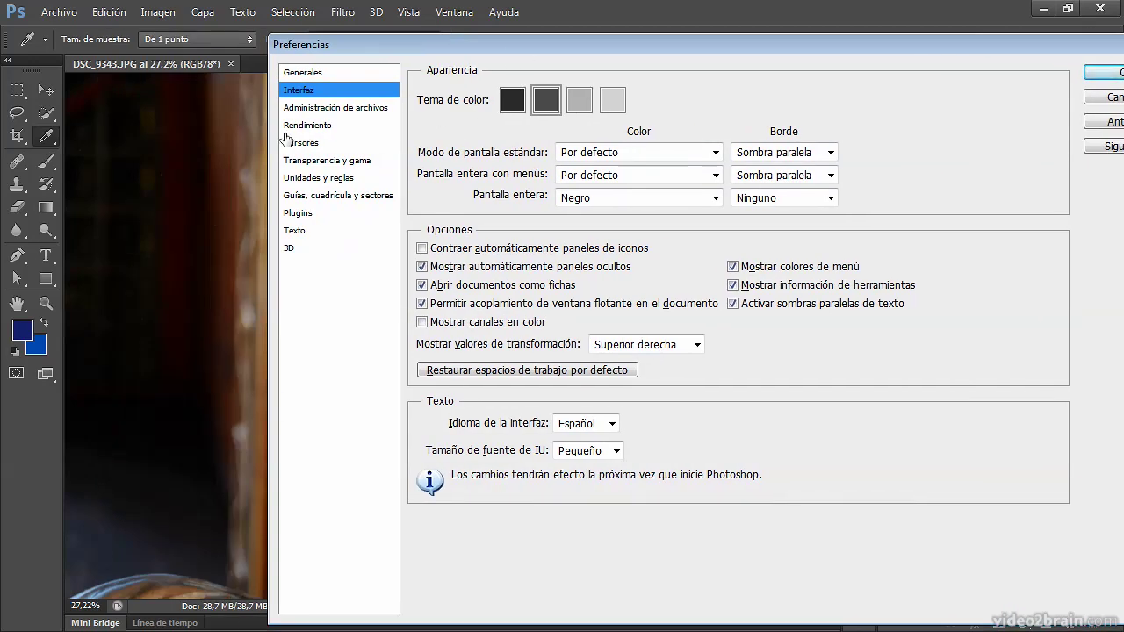
Try the lighter and darkest Tema de color swatches, return to the second-darkest gray, and accept the preferences.
{"action": "left_click", "coordinate": [583, 104]}
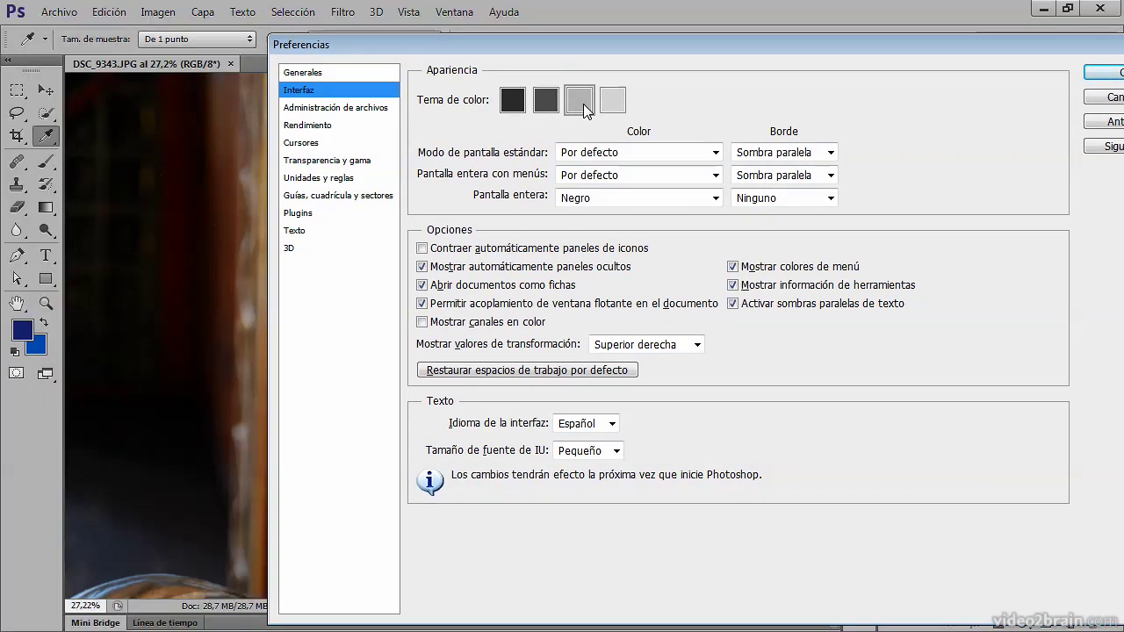
{"action": "left_click", "coordinate": [618, 101]}
{"action": "left_click_drag", "start_coordinate": [628, 47], "coordinate": [615, 145]}
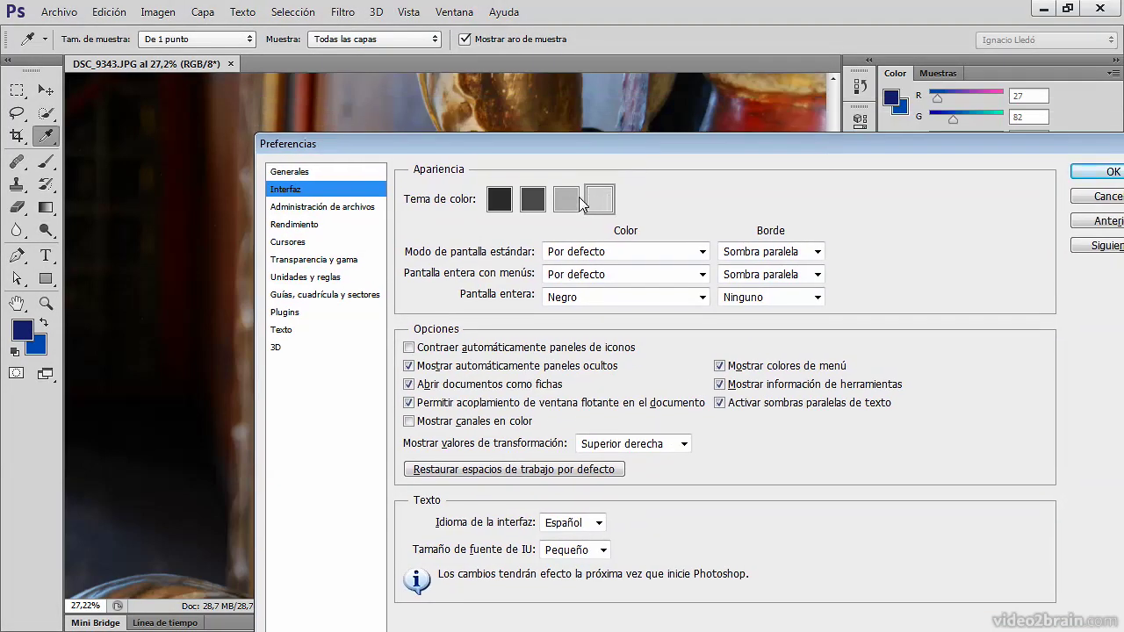
{"action": "left_click", "coordinate": [568, 200]}
{"action": "left_click", "coordinate": [510, 202]}
{"action": "left_click", "coordinate": [535, 202]}
{"action": "left_click_drag", "start_coordinate": [580, 158], "coordinate": [518, 32]}
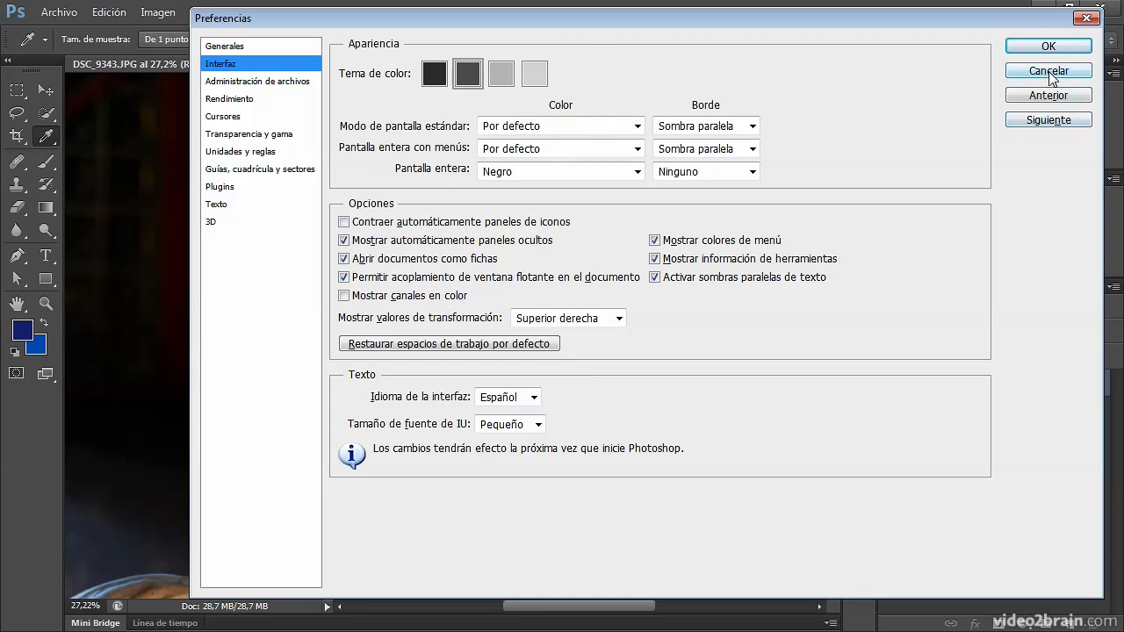
{"action": "left_click", "coordinate": [1049, 46]}
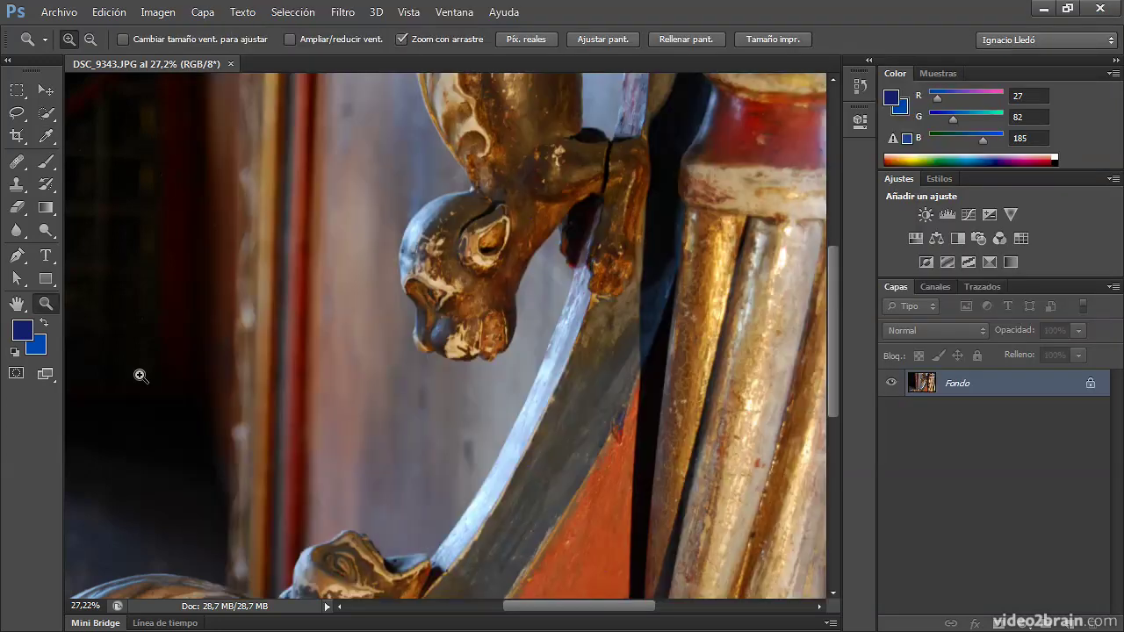
Cycle the workspace through full screen with menu bar and full screen modes, returning to Modo de pantalla estándar.
{"action": "left_click", "coordinate": [47, 378]}
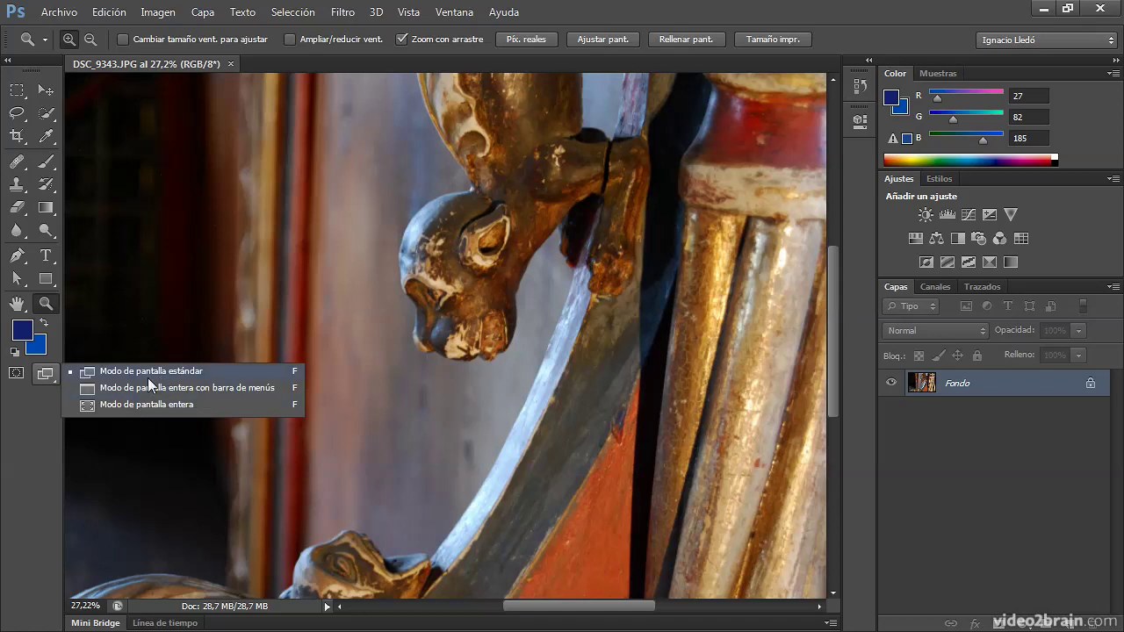
{"action": "left_click", "coordinate": [157, 371]}
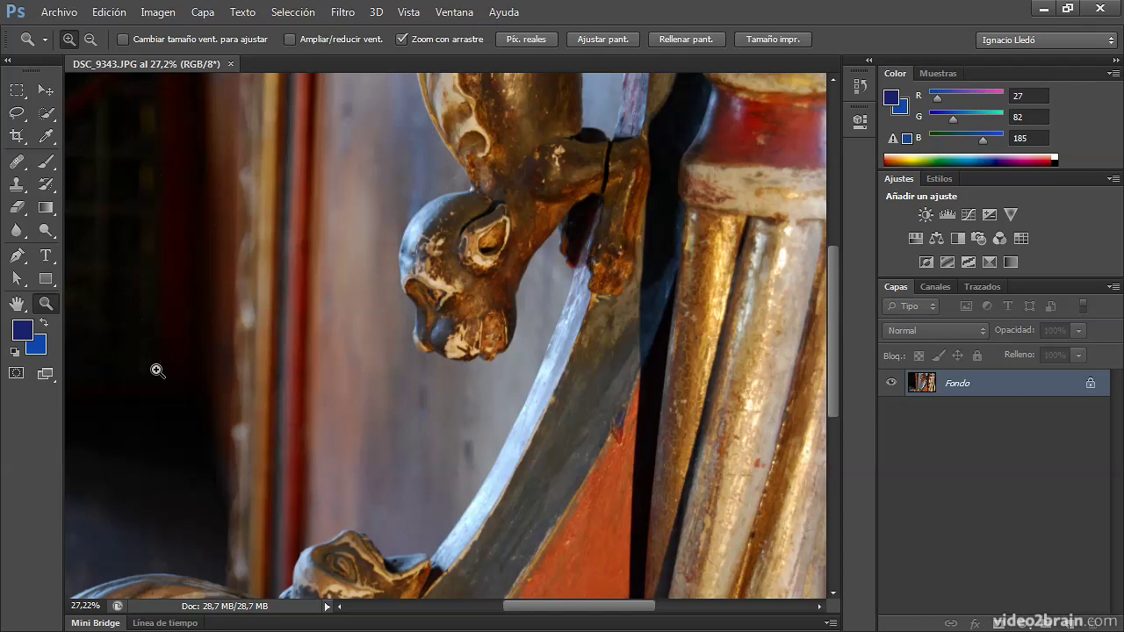
{"action": "key", "text": "f"}
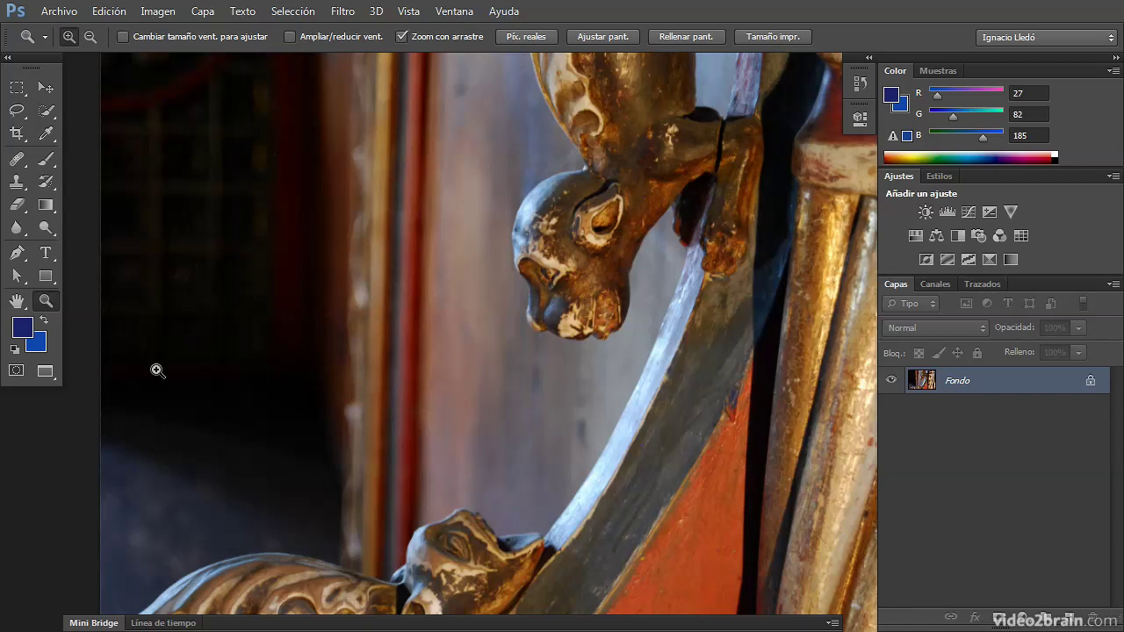
{"action": "key", "text": "f"}
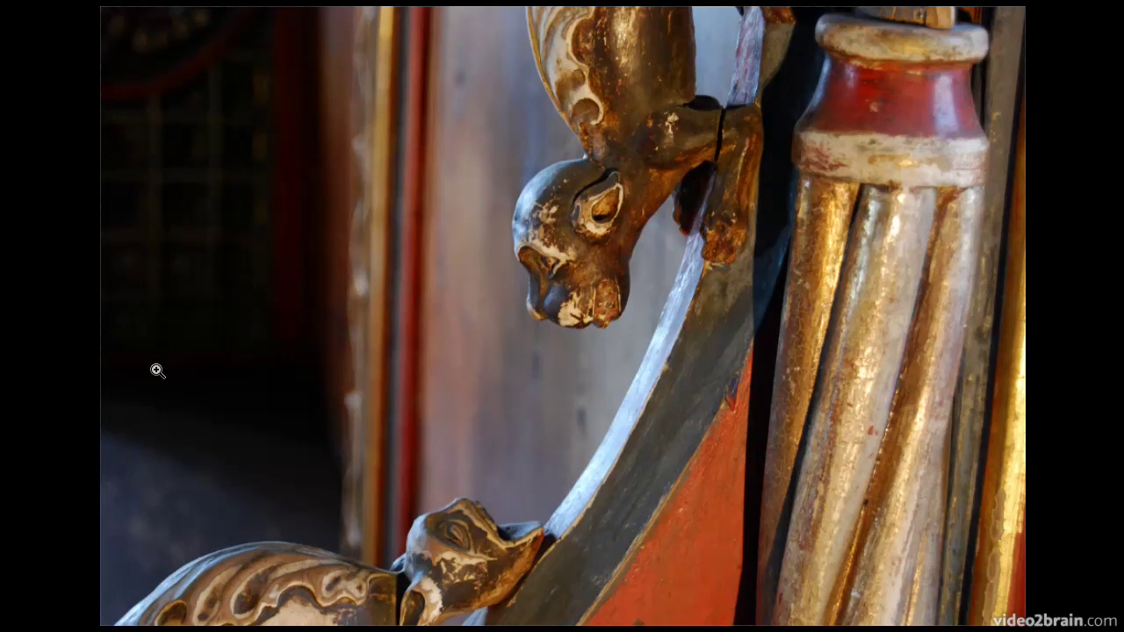
{"action": "key", "text": "f"}
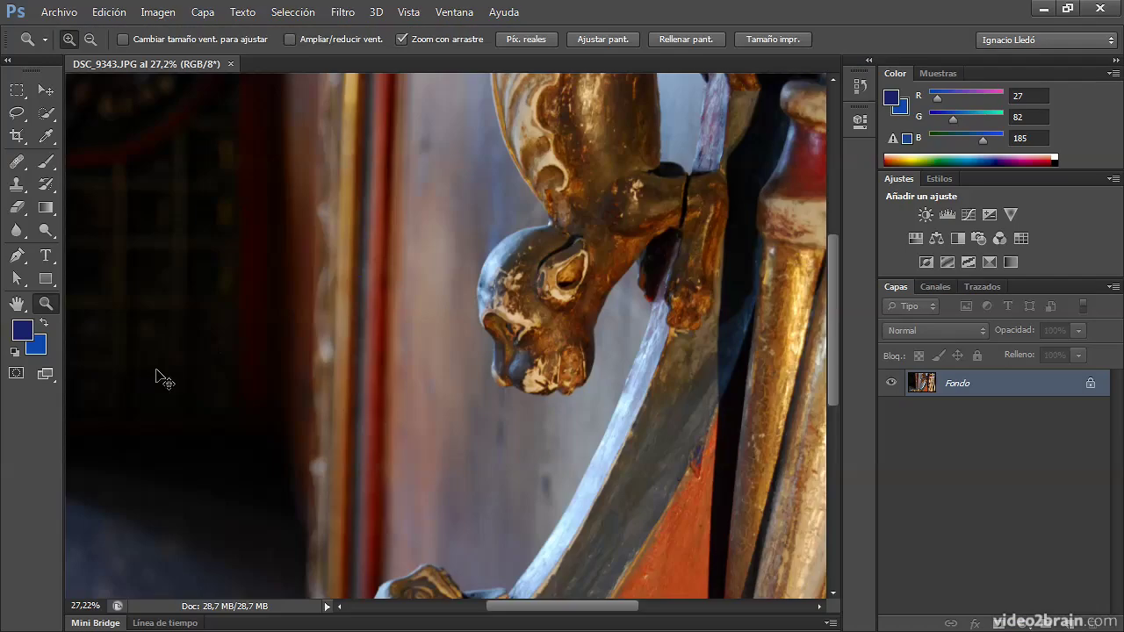
Reopen the Interfaz preferences and check the color choices for standard screen mode and full screen with menus.
{"action": "key", "text": "i"}
{"action": "key", "text": "ctrl+k"}
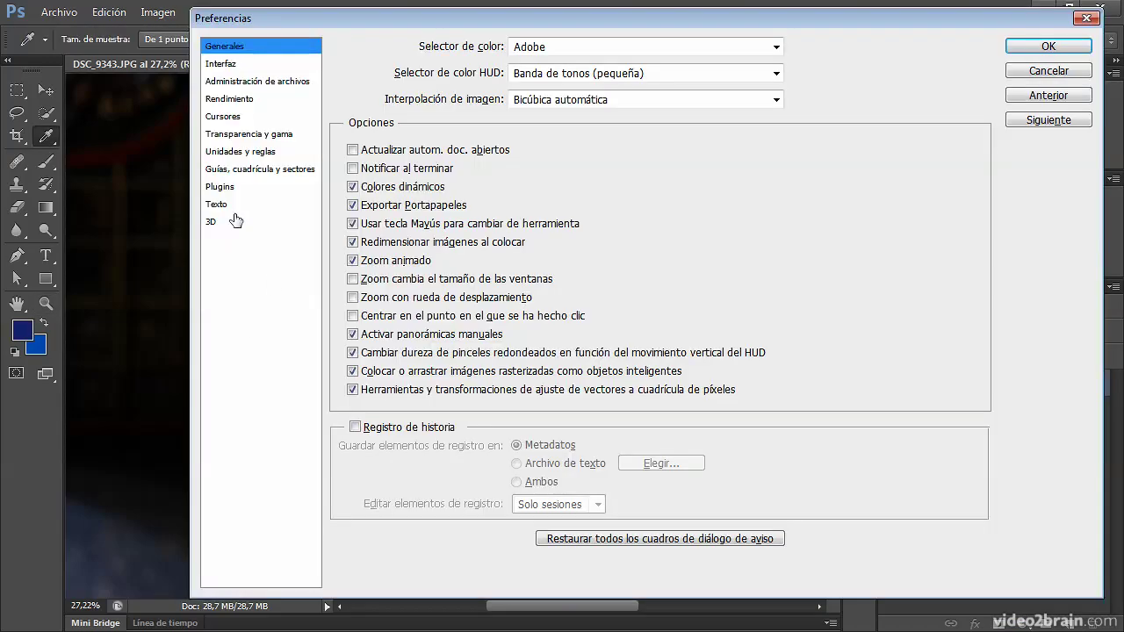
{"action": "left_click", "coordinate": [234, 66]}
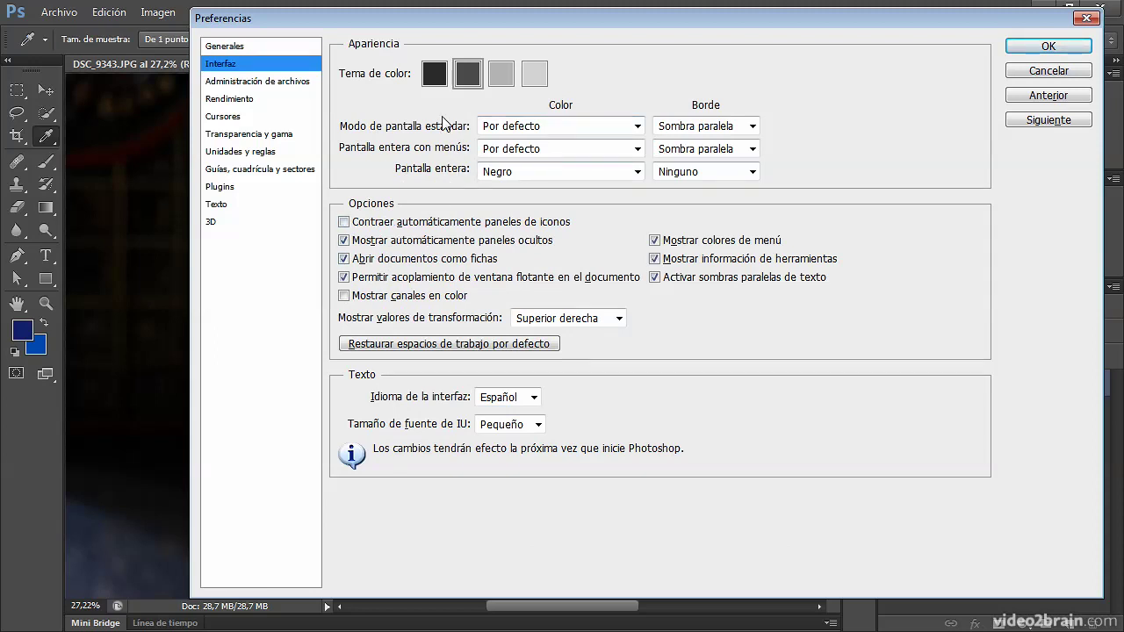
{"action": "left_click", "coordinate": [637, 127]}
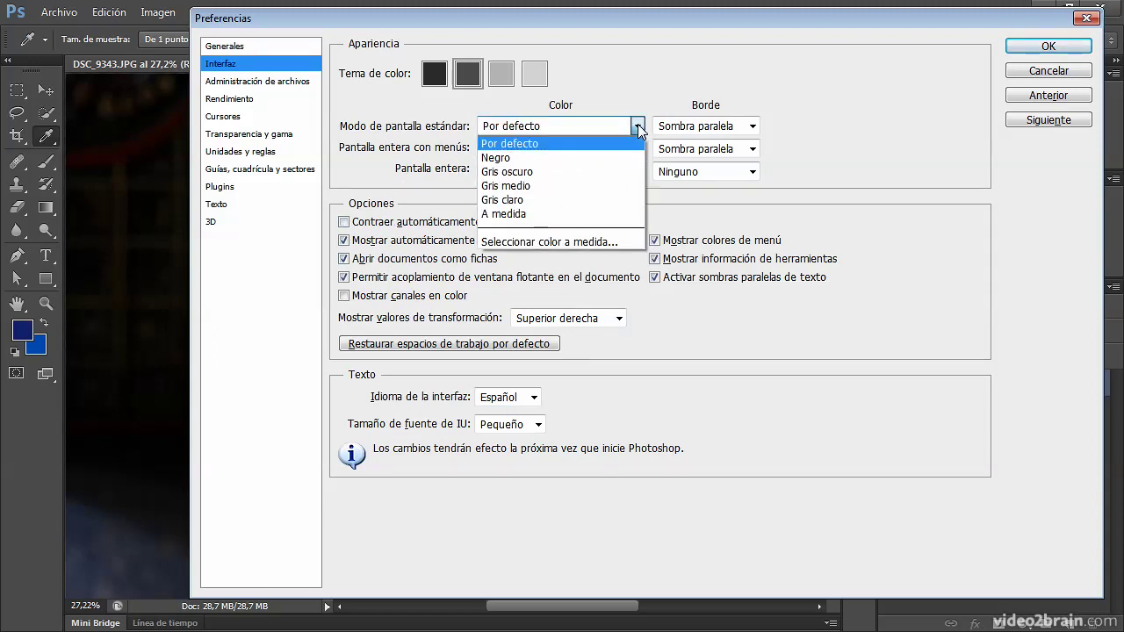
{"action": "left_click", "coordinate": [562, 147]}
{"action": "left_click", "coordinate": [637, 149]}
{"action": "left_click", "coordinate": [837, 134]}
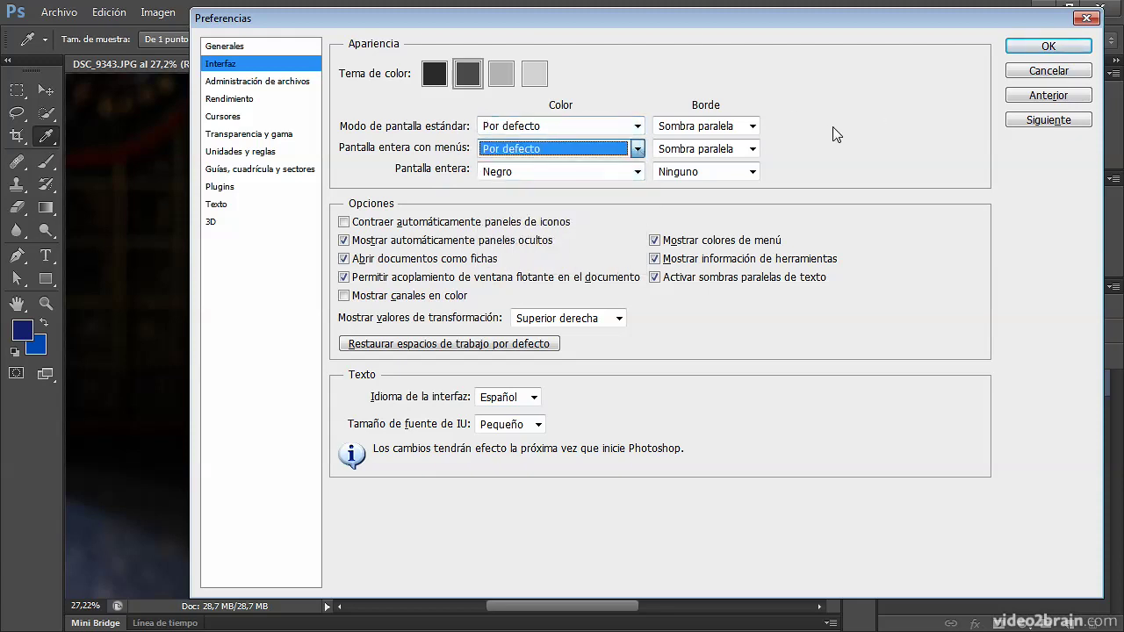
{"action": "left_click_drag", "start_coordinate": [629, 26], "coordinate": [639, 60]}
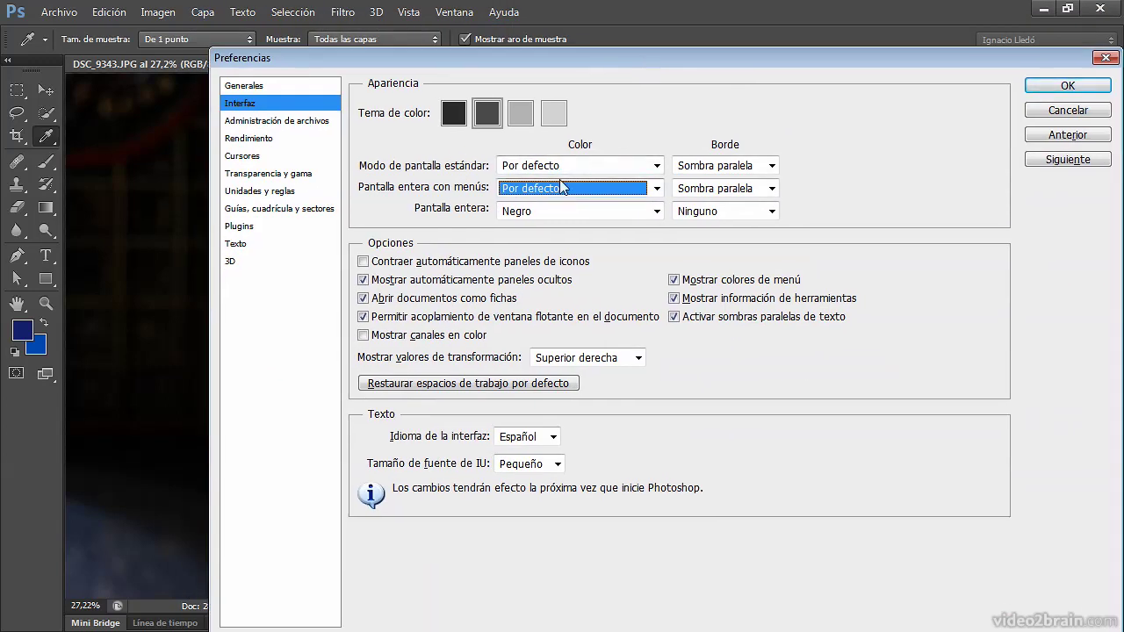
{"action": "left_click_drag", "start_coordinate": [655, 52], "coordinate": [627, 15]}
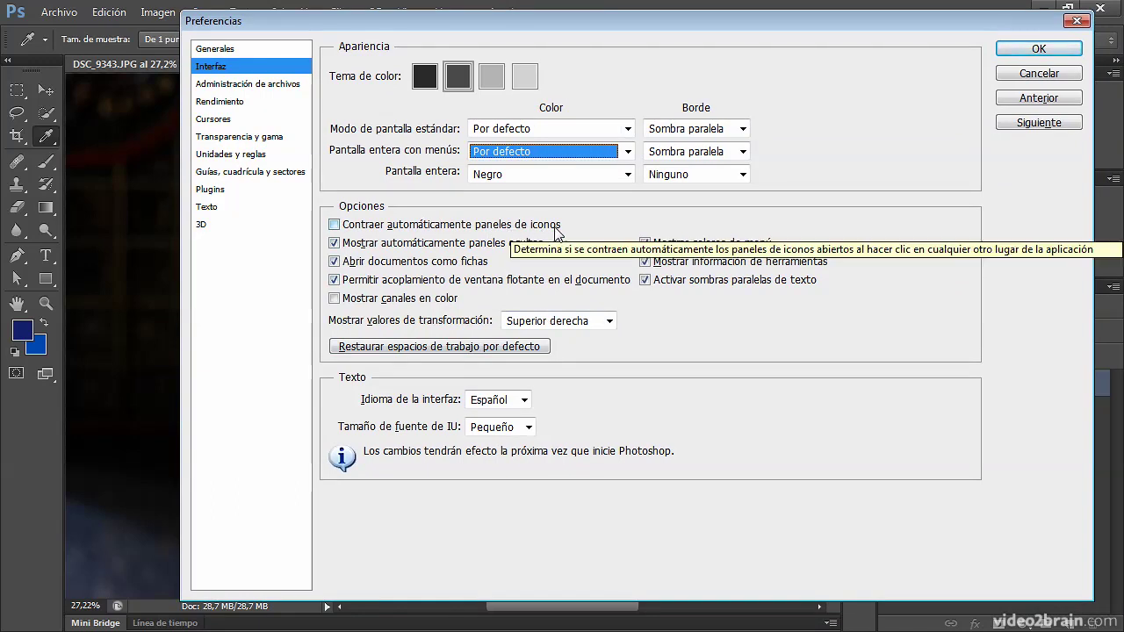
Turn on Contraer automáticamente paneles de iconos and test it by expanding the Propiedades panel and selecting elsewhere in the workspace.
{"action": "left_click", "coordinate": [333, 225]}
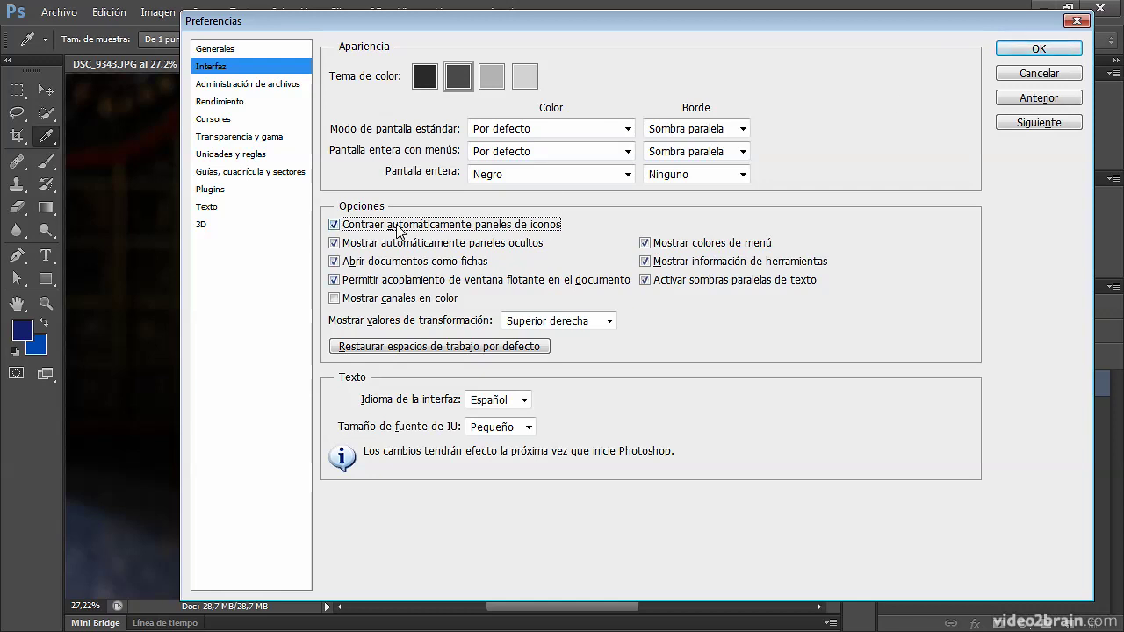
{"action": "left_click", "coordinate": [1038, 49]}
{"action": "key", "text": "z"}
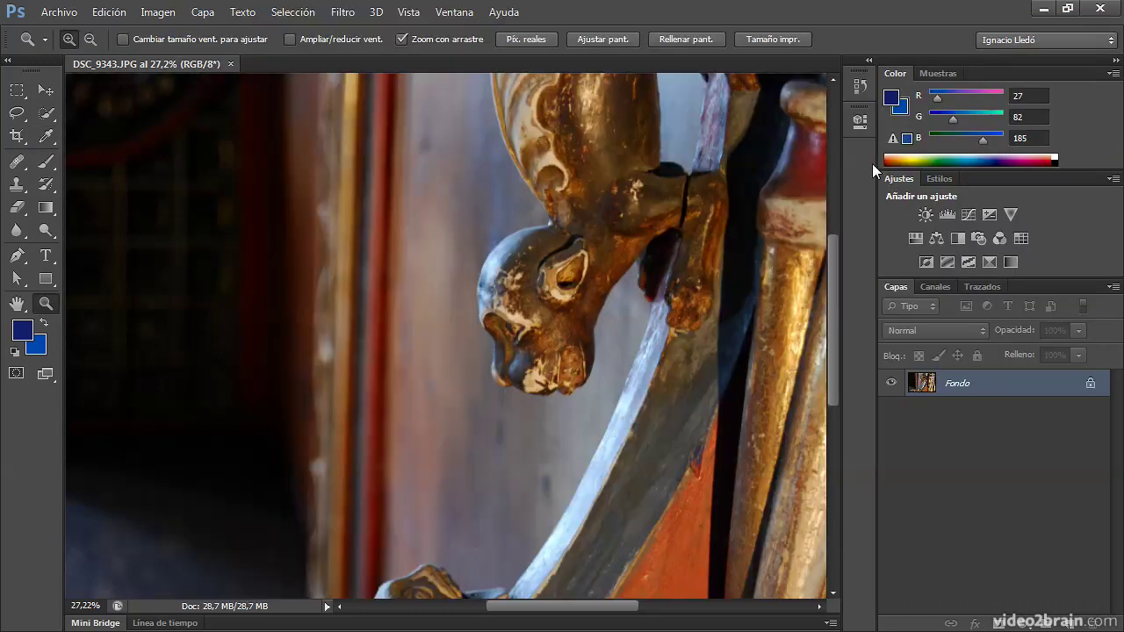
{"action": "left_click", "coordinate": [859, 120]}
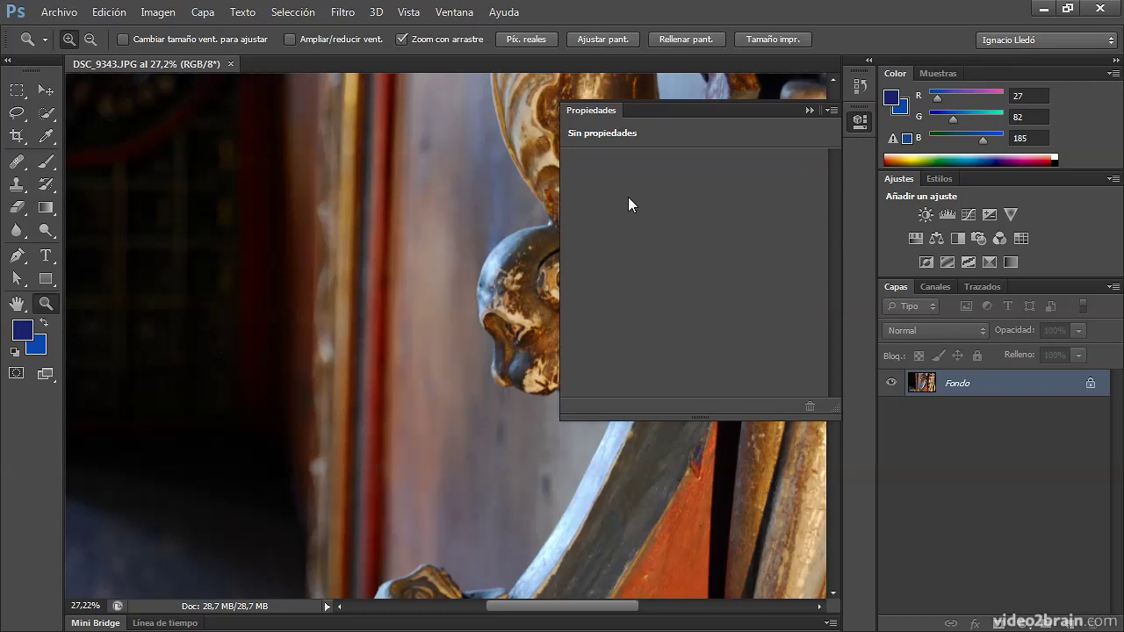
{"action": "left_click", "coordinate": [968, 470]}
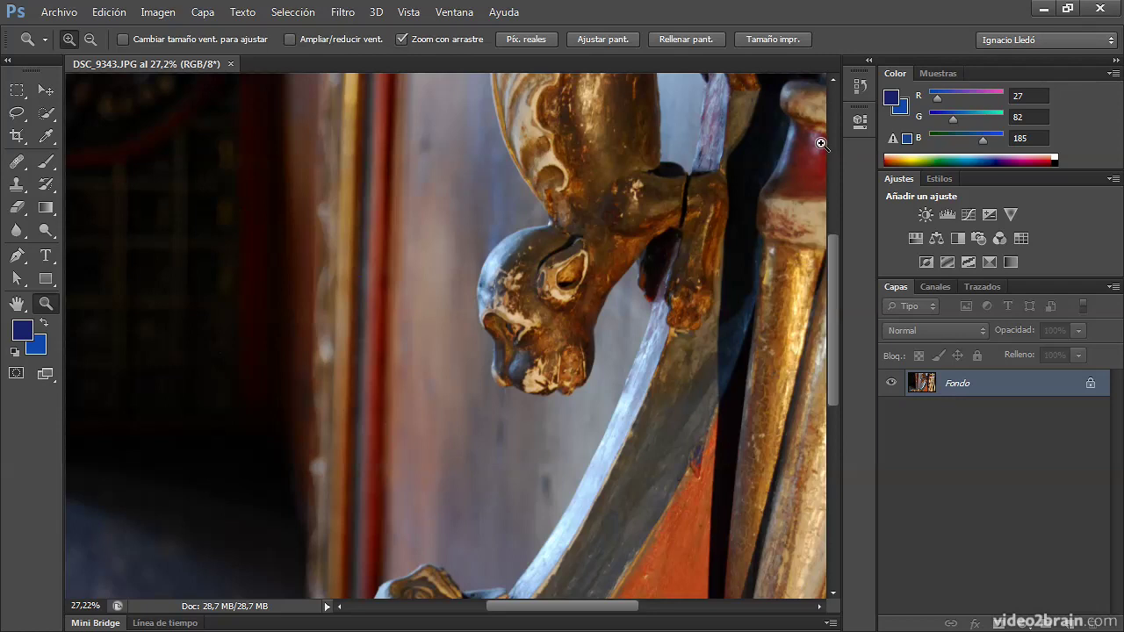
Turn Contraer automáticamente paneles de iconos back off in the Interfaz preferences and accept the change.
{"action": "key", "text": "i"}
{"action": "key", "text": "ctrl+k"}
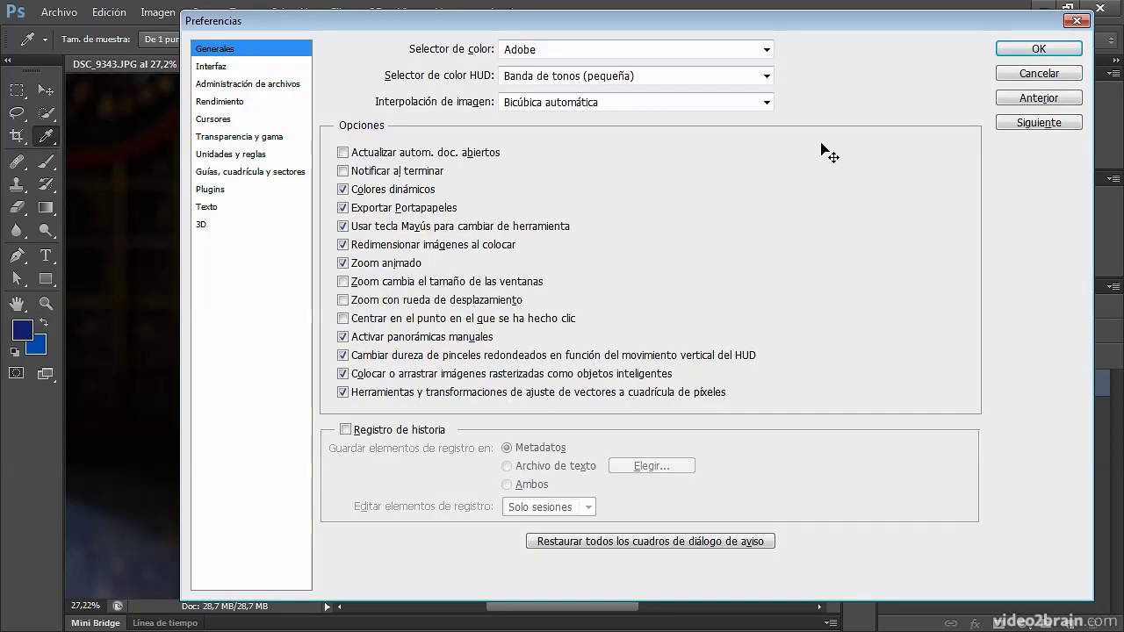
{"action": "left_click", "coordinate": [221, 70]}
{"action": "left_click", "coordinate": [335, 226]}
{"action": "left_click", "coordinate": [1039, 49]}
{"action": "key", "text": "z"}
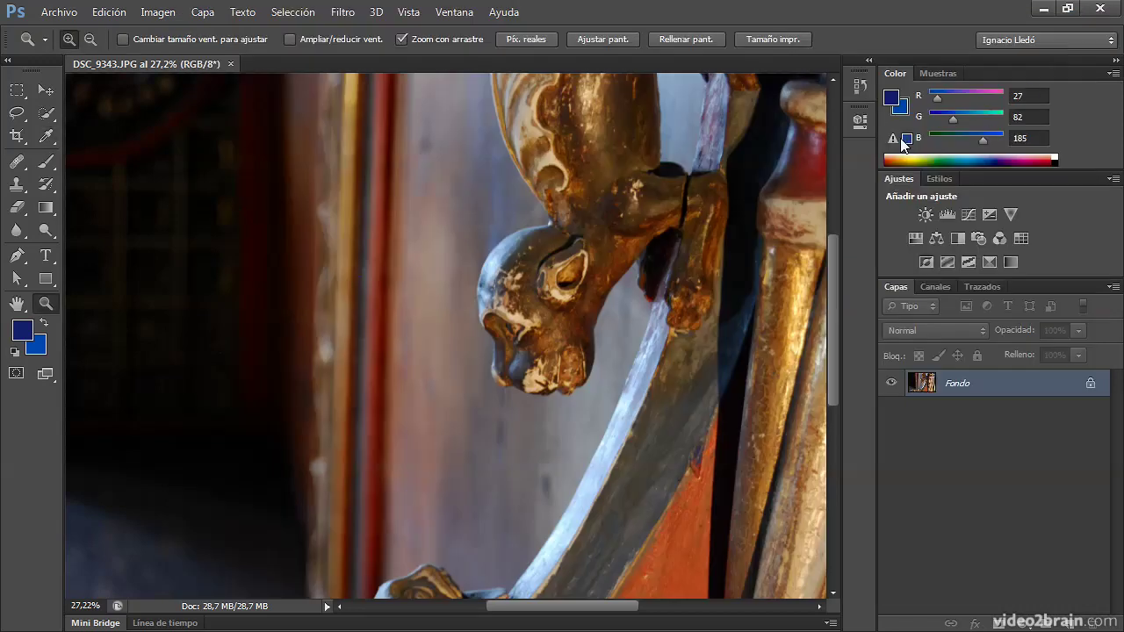
Expand the Propiedades panel, switch from Color to Muestras while it is open, and collapse it manually.
{"action": "left_click", "coordinate": [865, 120]}
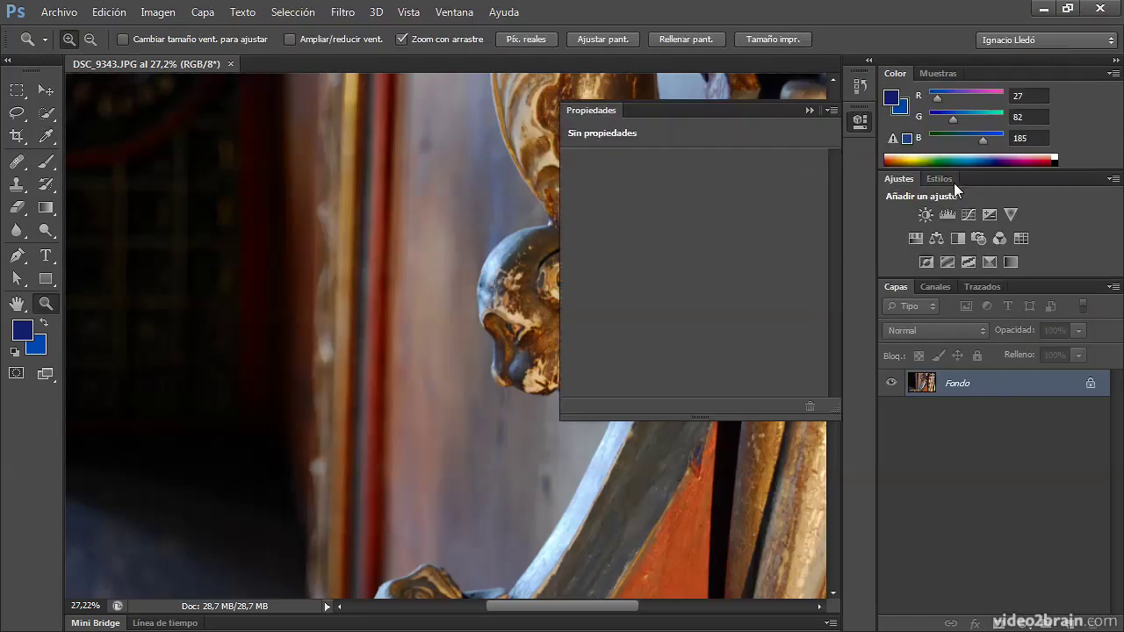
{"action": "left_click", "coordinate": [938, 74]}
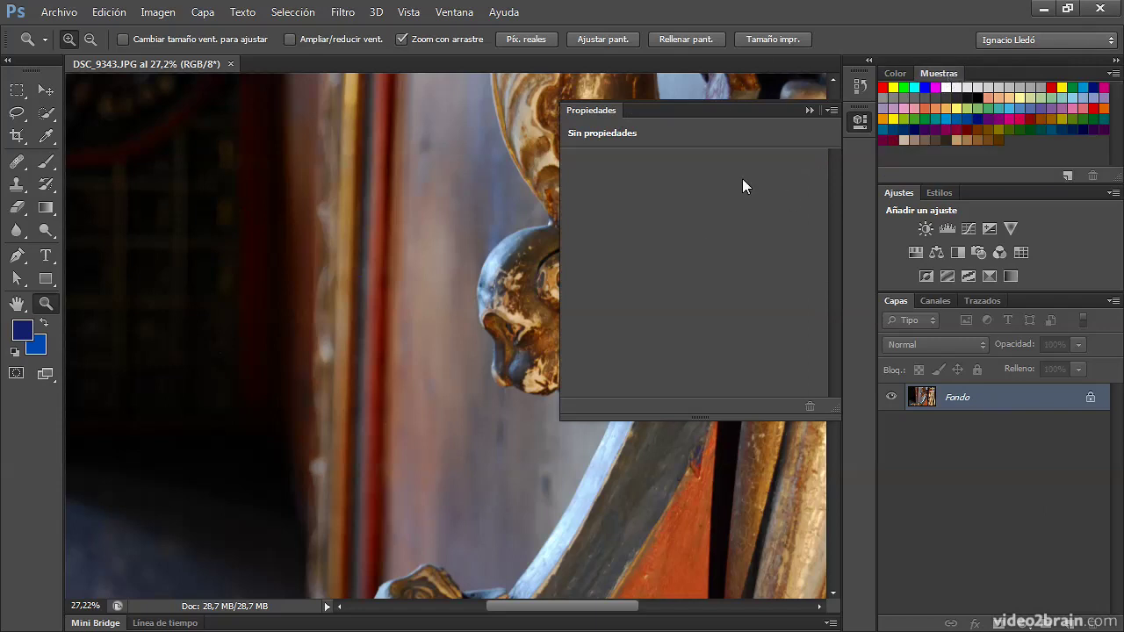
{"action": "left_click", "coordinate": [865, 121]}
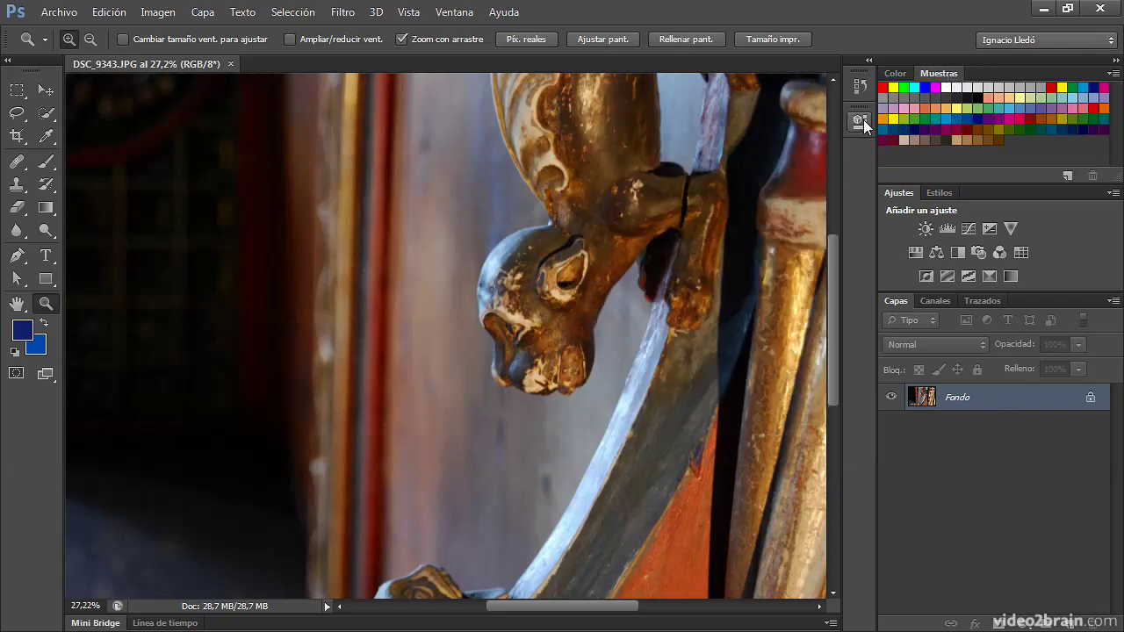
Review the remaining options in the Interfaz preferences, move the dialog clear of the side panels, and close it.
{"action": "key", "text": "i"}
{"action": "key", "text": "ctrl+k"}
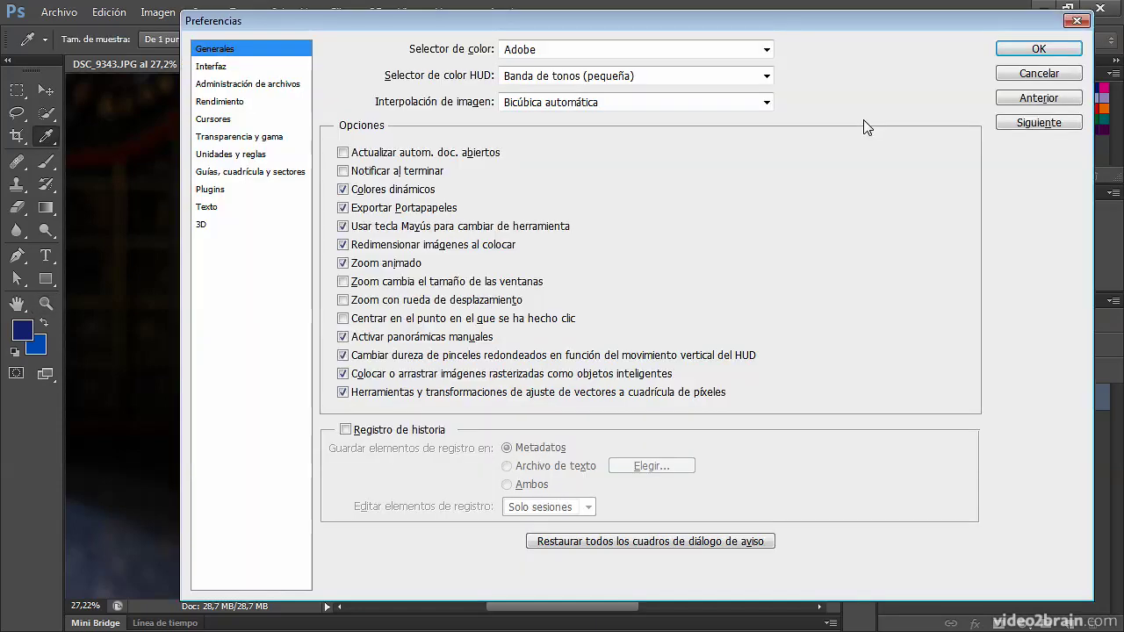
{"action": "left_click", "coordinate": [204, 68]}
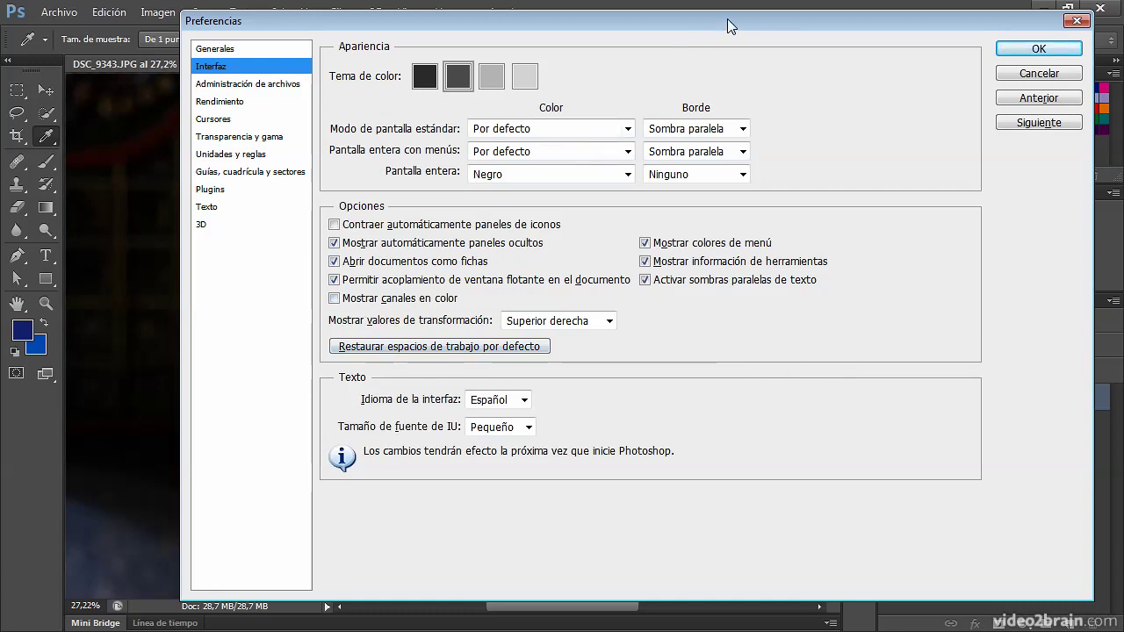
{"action": "left_click_drag", "start_coordinate": [728, 20], "coordinate": [582, 18]}
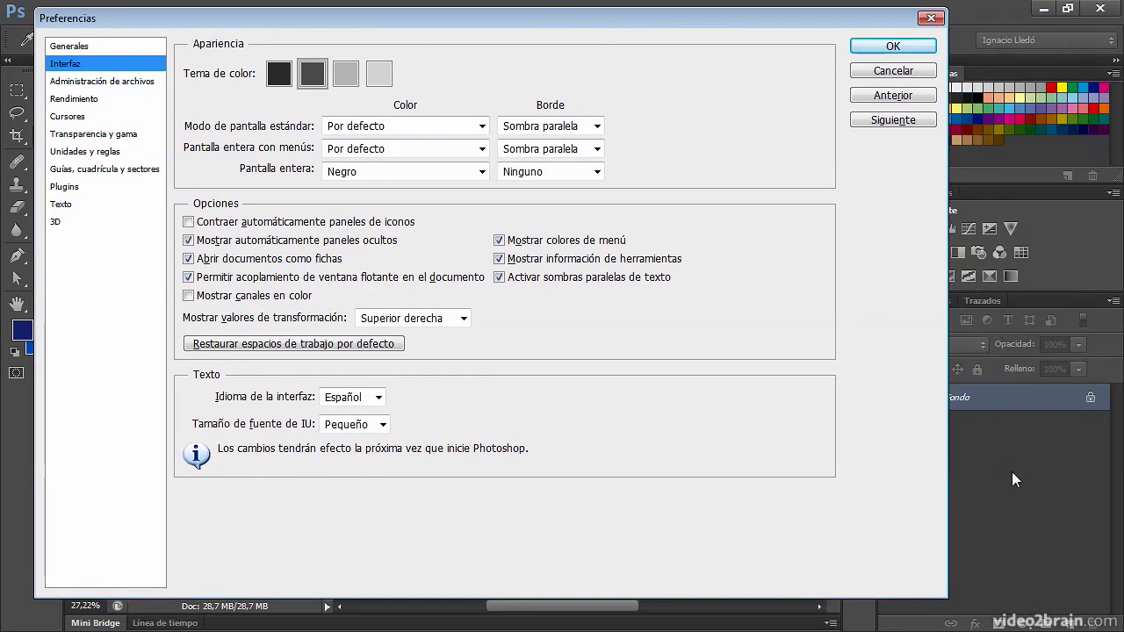
{"action": "left_click", "coordinate": [893, 45]}
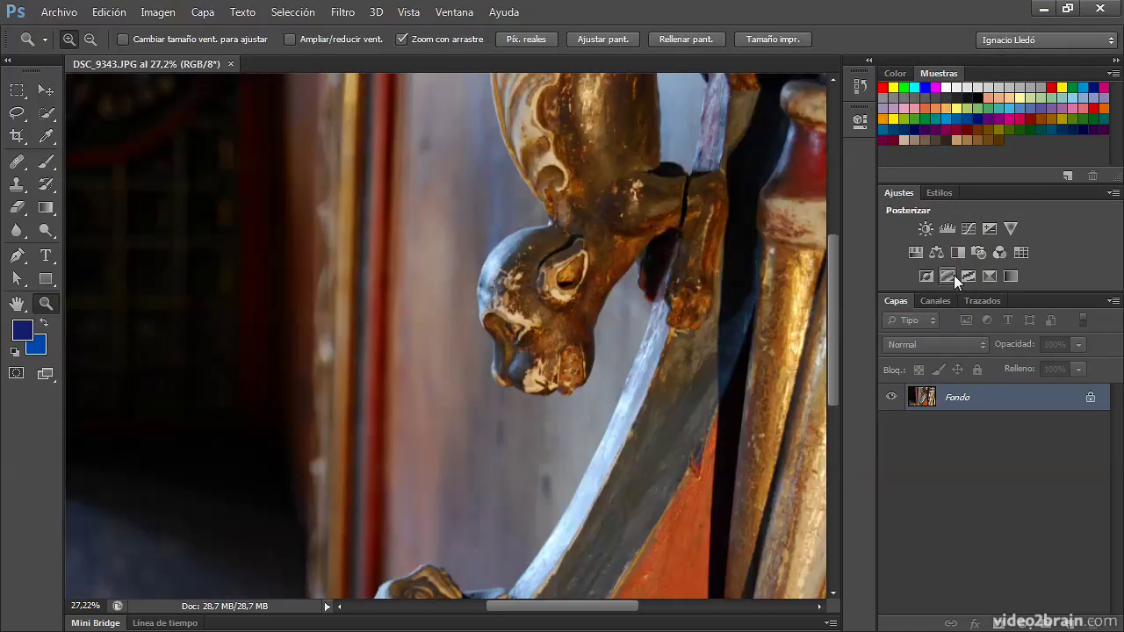
Show the Canales panel and try Mostrar canales en color in the Interfaz preferences, turning the option back off.
{"action": "left_click", "coordinate": [938, 300]}
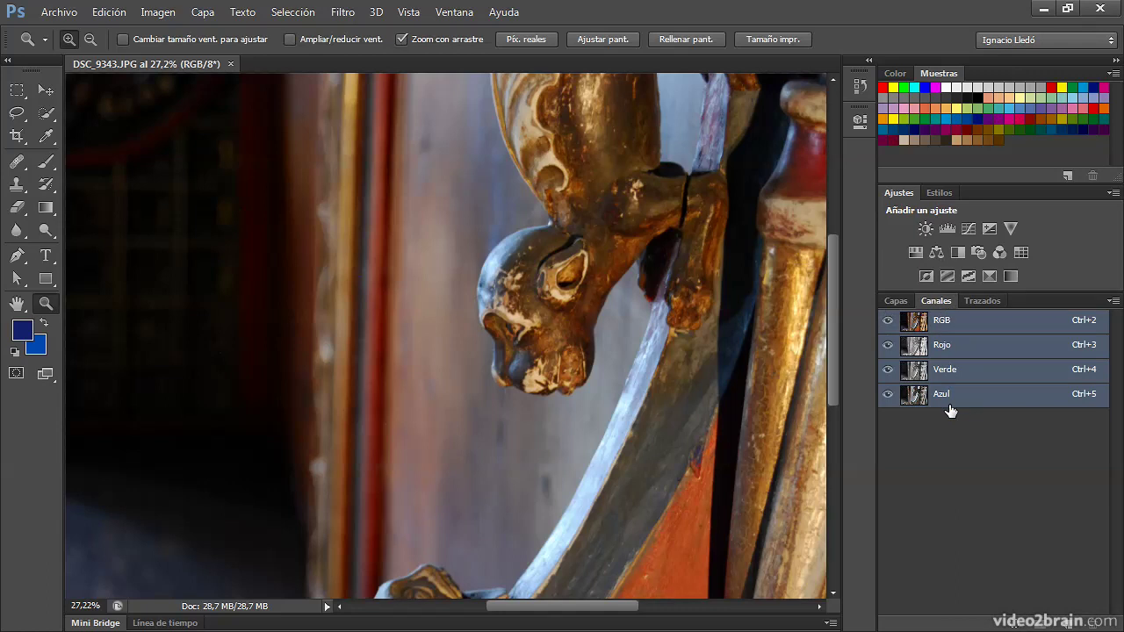
{"action": "key", "text": "ctrl+k"}
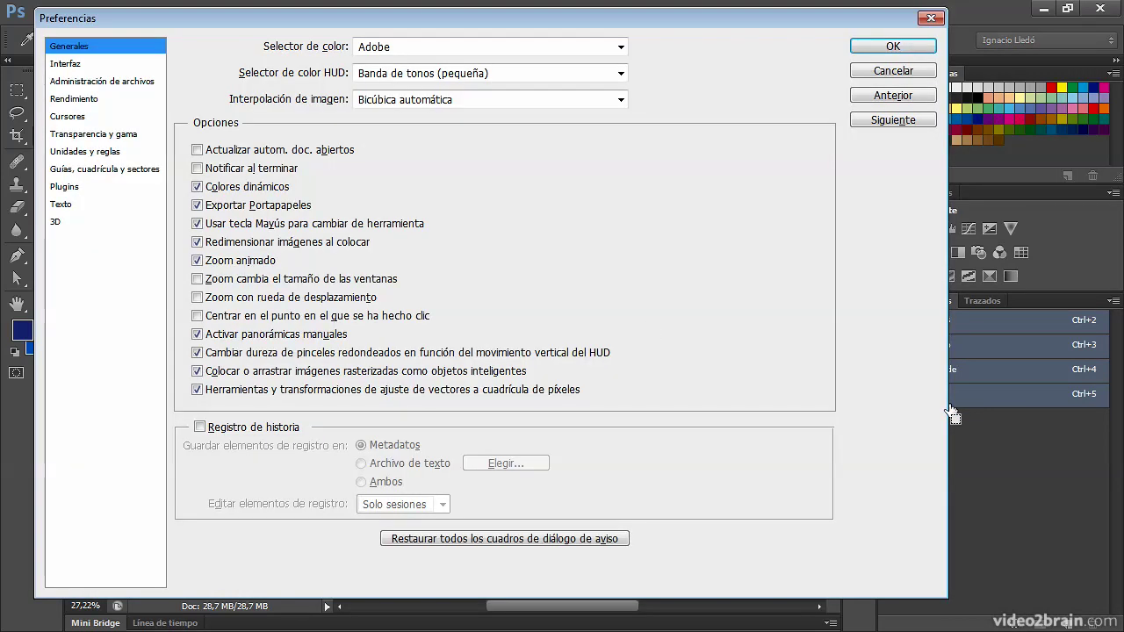
{"action": "left_click", "coordinate": [87, 64]}
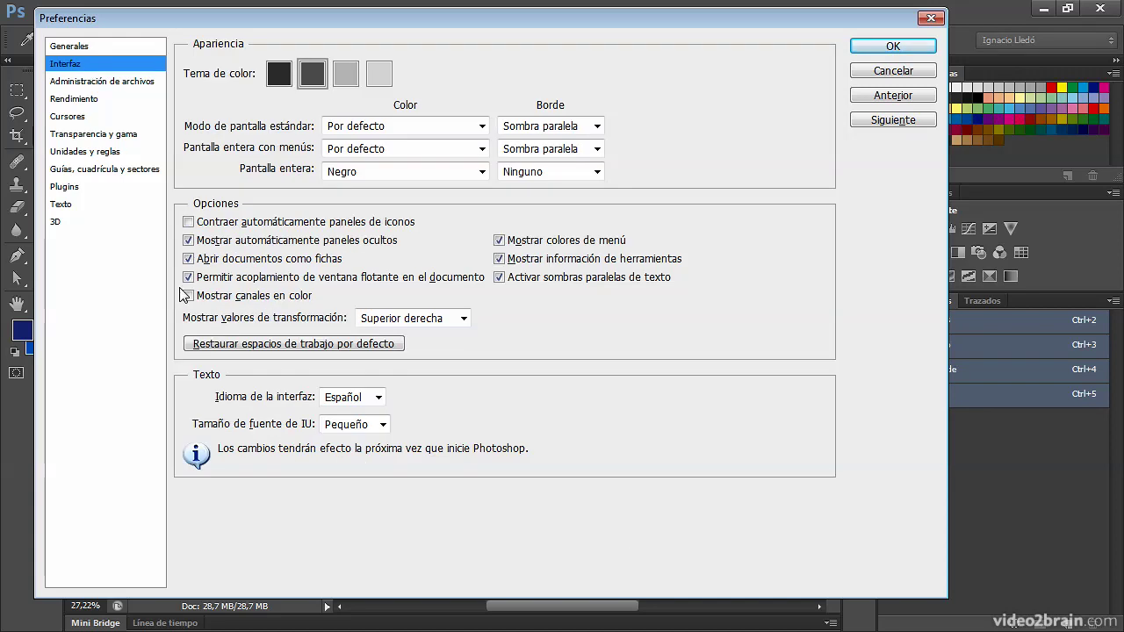
{"action": "left_click", "coordinate": [225, 295]}
{"action": "left_click_drag", "start_coordinate": [780, 19], "coordinate": [652, 57]}
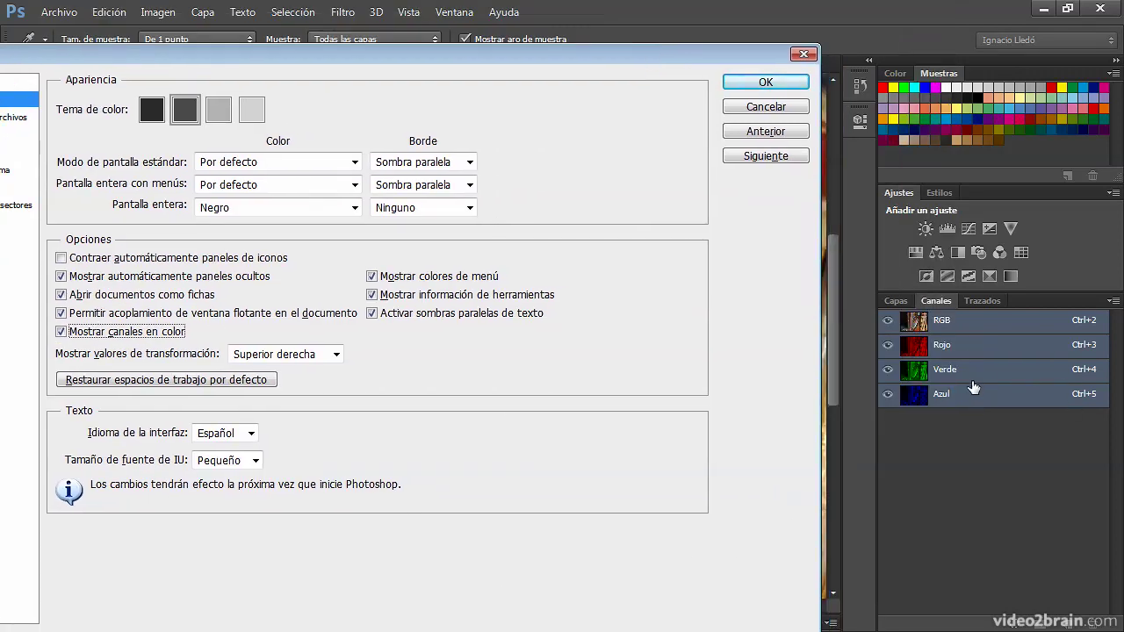
{"action": "left_click", "coordinate": [156, 333]}
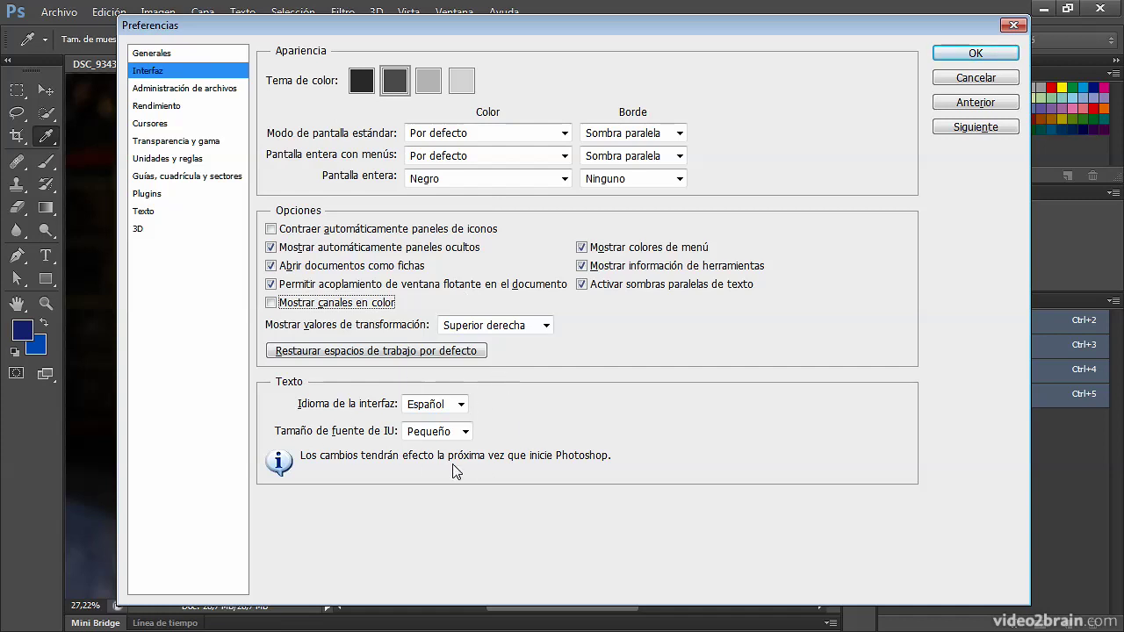
Check the available choices for Idioma de la interfaz and Tamaño de fuente de IU, leaving Español and Pequeño selected.
{"action": "left_click_drag", "start_coordinate": [636, 26], "coordinate": [793, 22]}
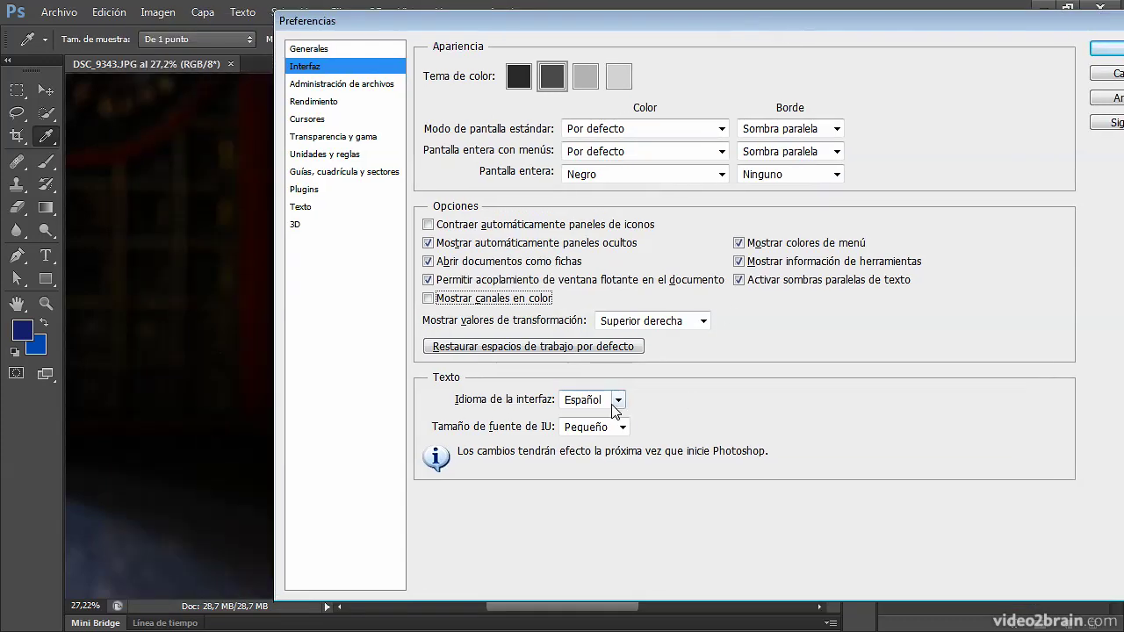
{"action": "left_click", "coordinate": [618, 401]}
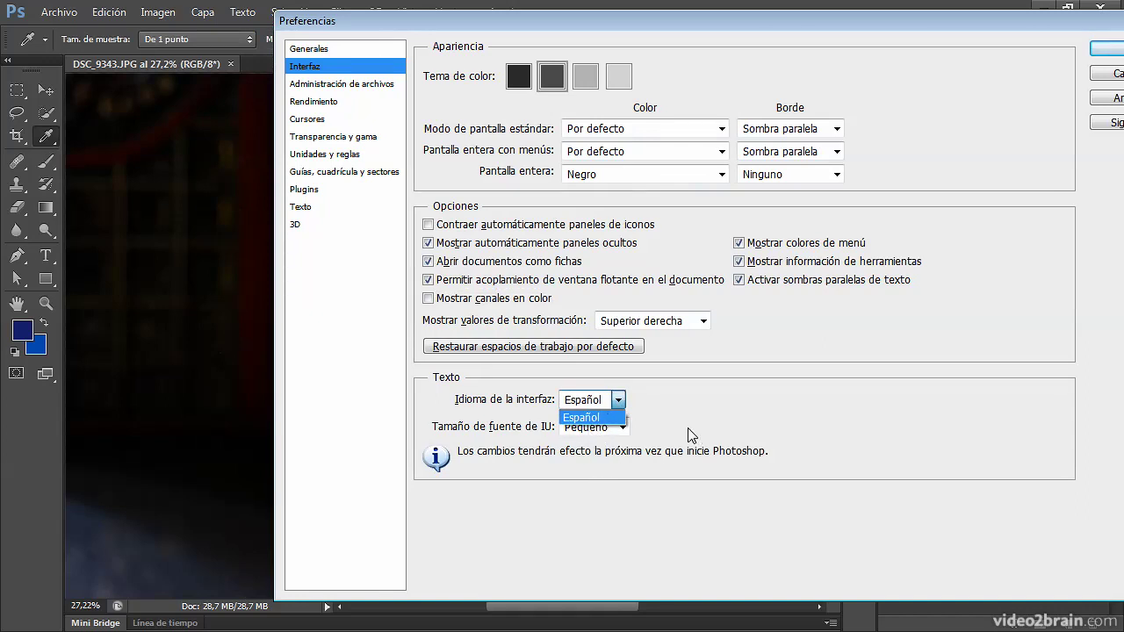
{"action": "left_click", "coordinate": [587, 402]}
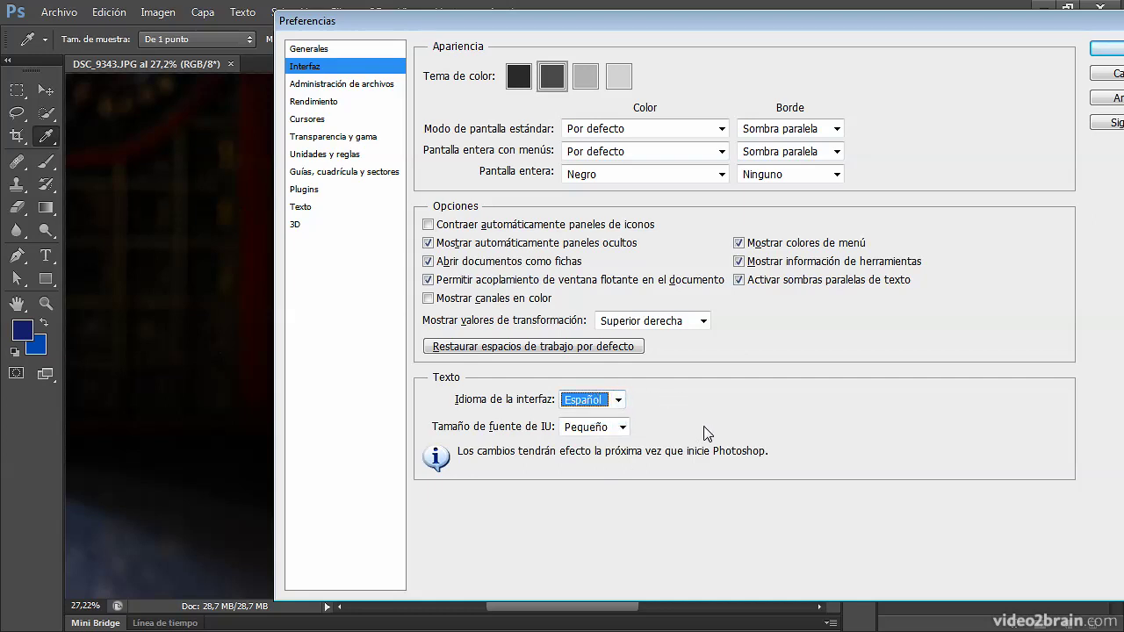
{"action": "left_click", "coordinate": [622, 426]}
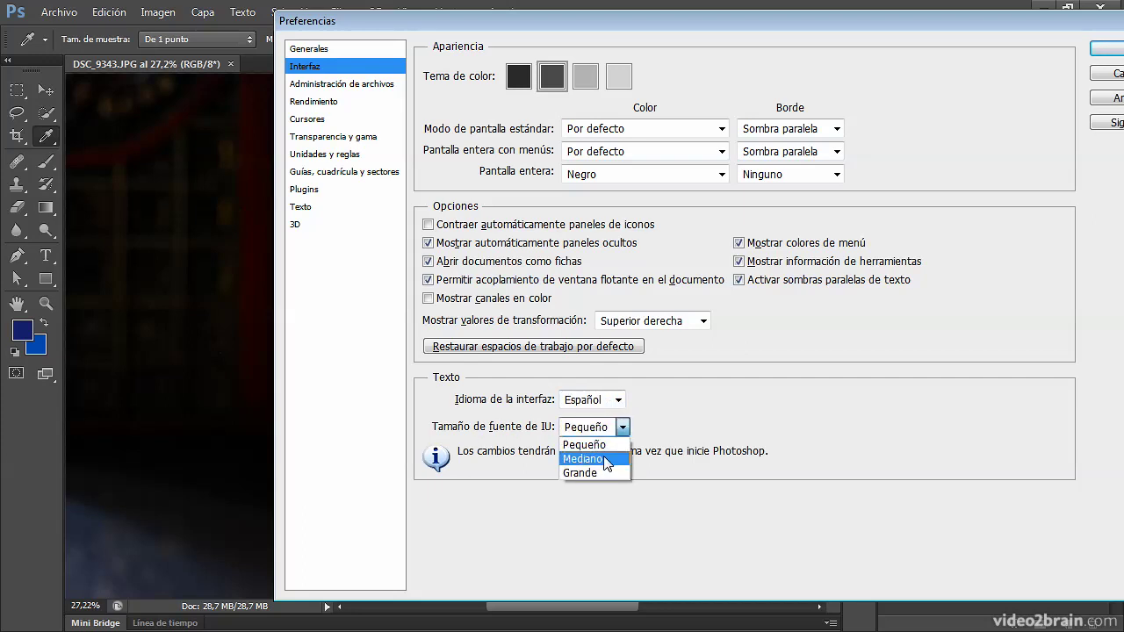
{"action": "left_click", "coordinate": [729, 425]}
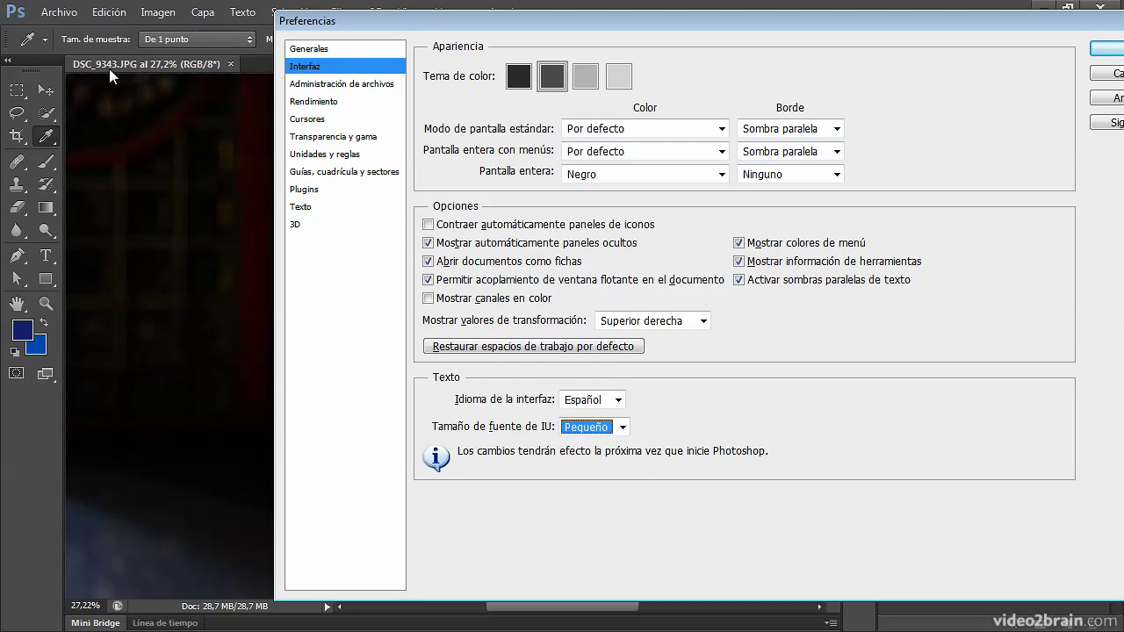
{"action": "left_click_drag", "start_coordinate": [764, 23], "coordinate": [614, 23]}
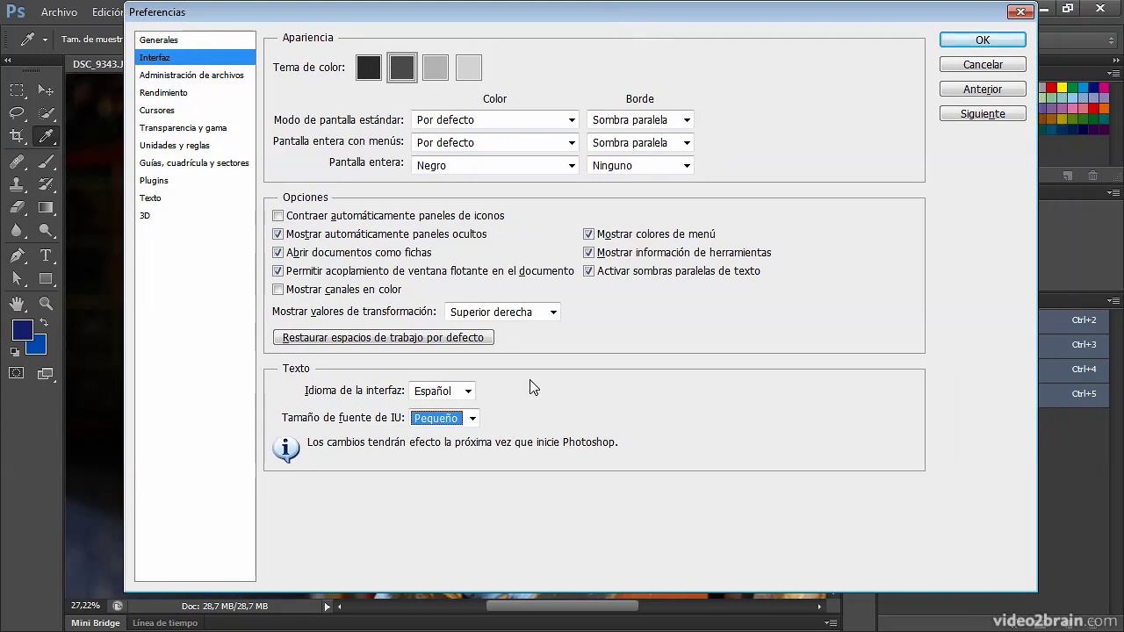